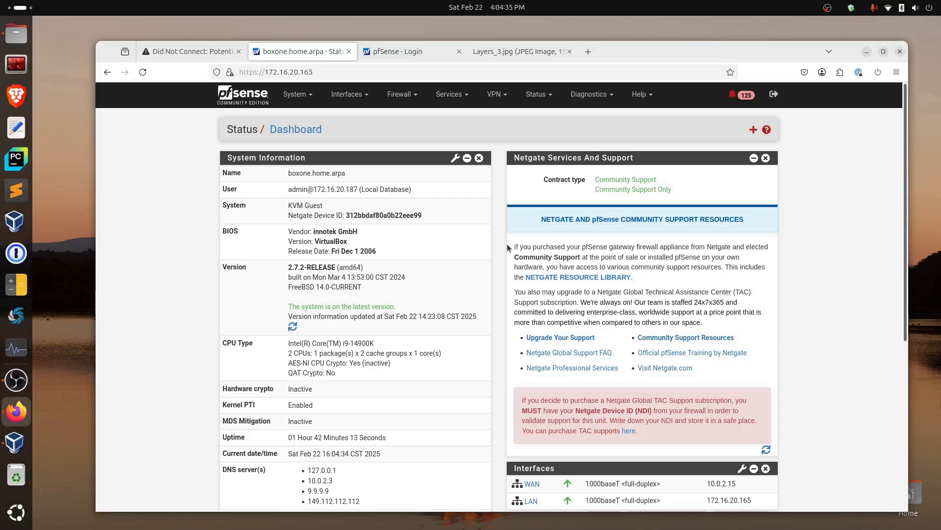
click(536, 54)
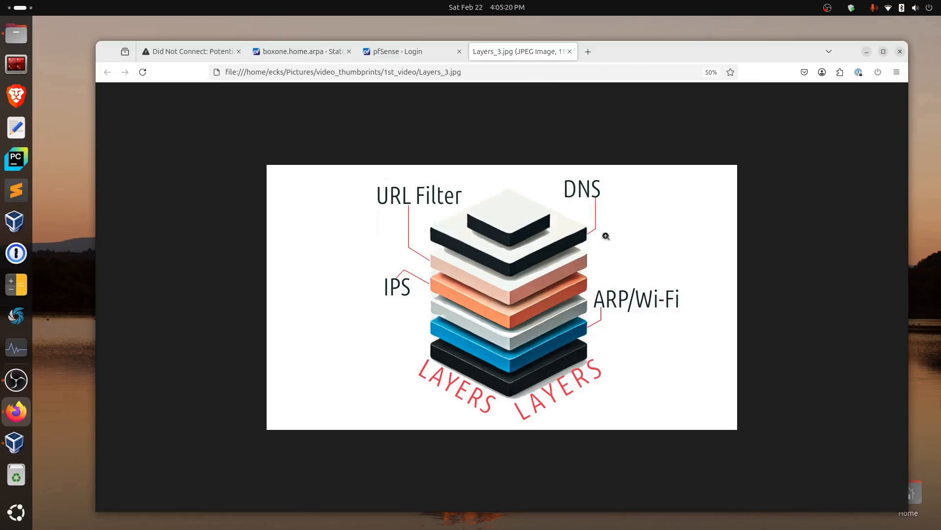
click(201, 52)
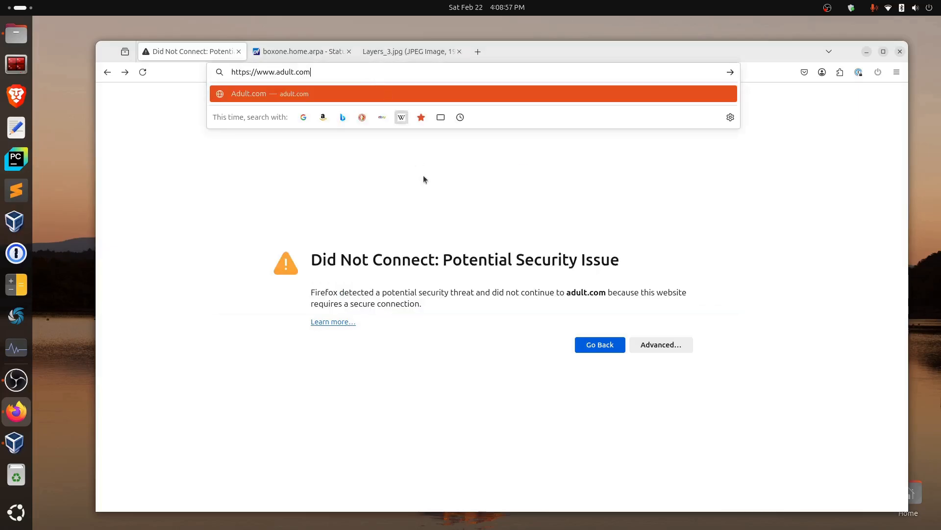
key(Return)
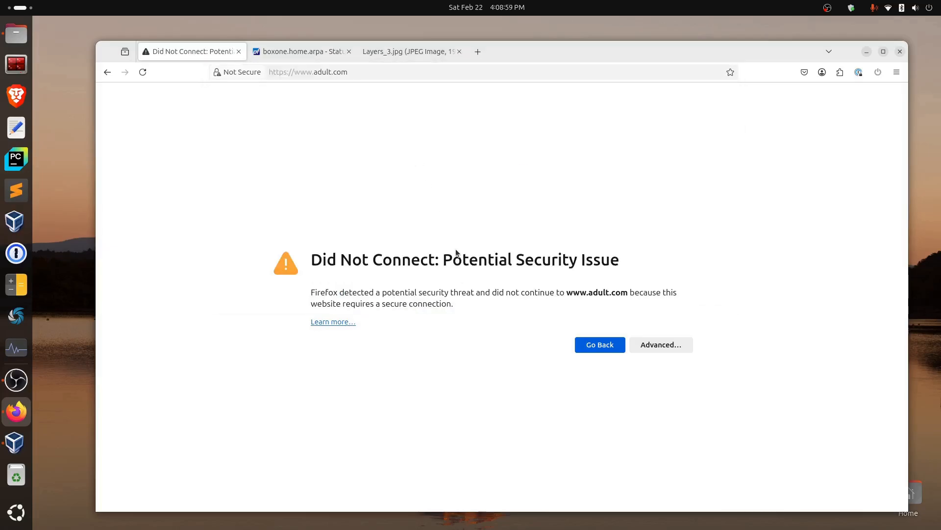
click(687, 347)
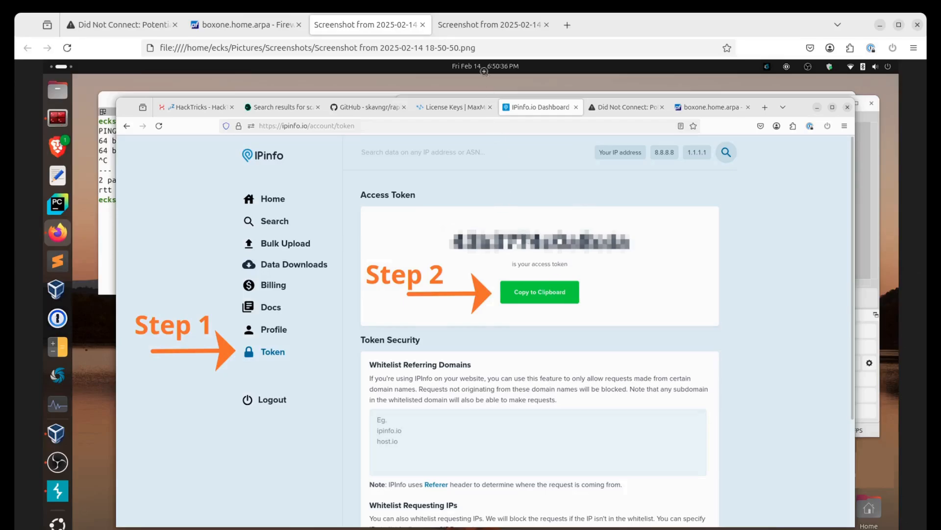
Step: View the MaxMind license key screenshot and locate the MaxMind Account ID and License Key fields in pfBlockerNG's IP settings
key(ctrl+Tab)
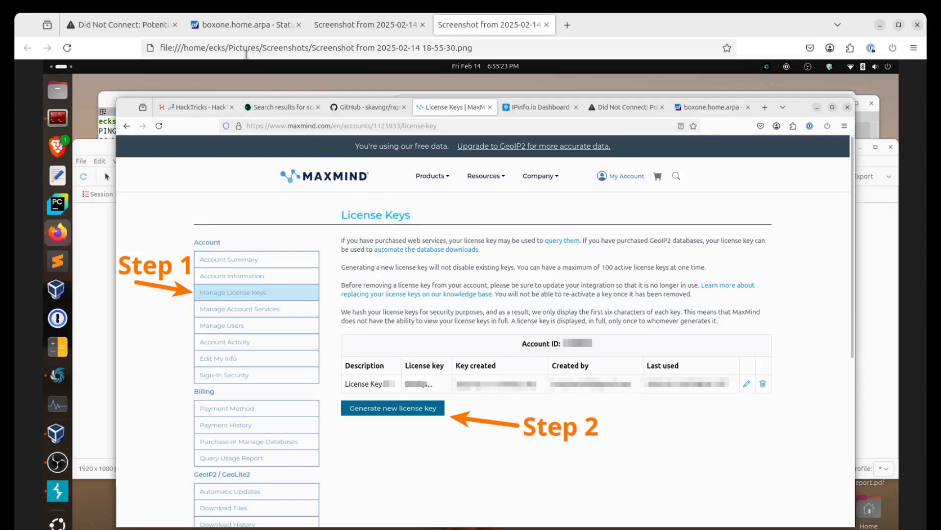
click(241, 26)
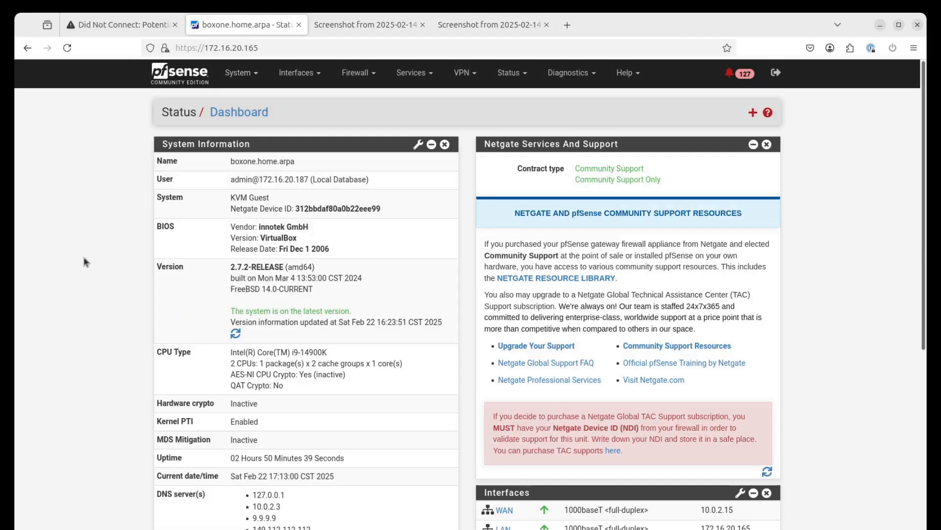
mouse_move(353, 79)
click(365, 131)
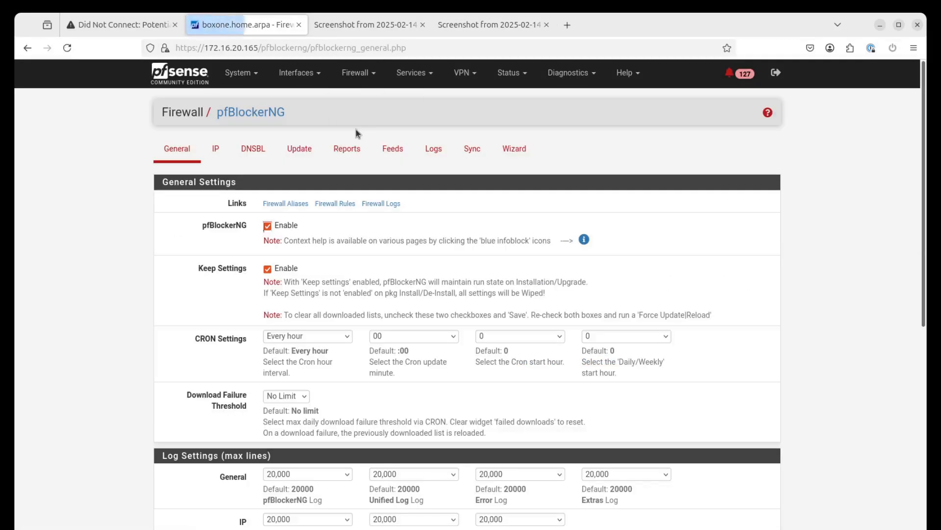
click(218, 152)
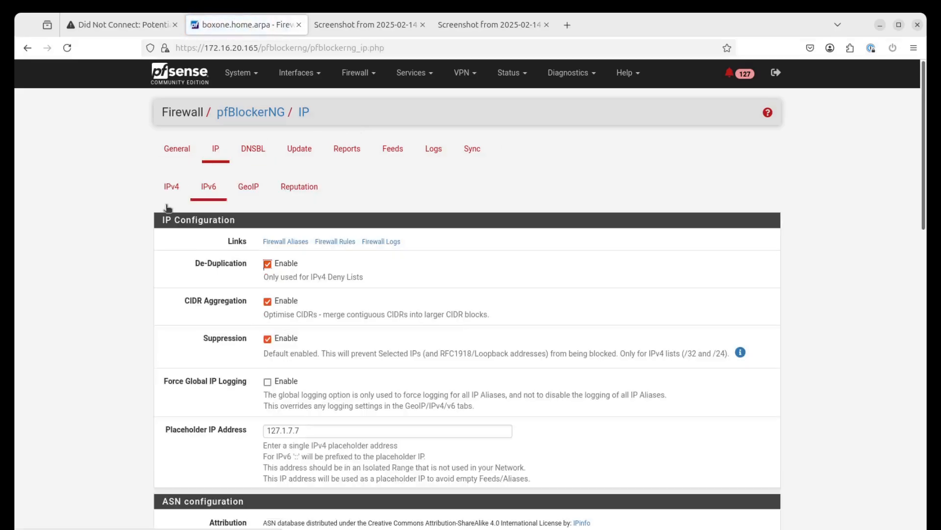
scroll(162, 208, down, 5)
scroll(153, 209, down, 1)
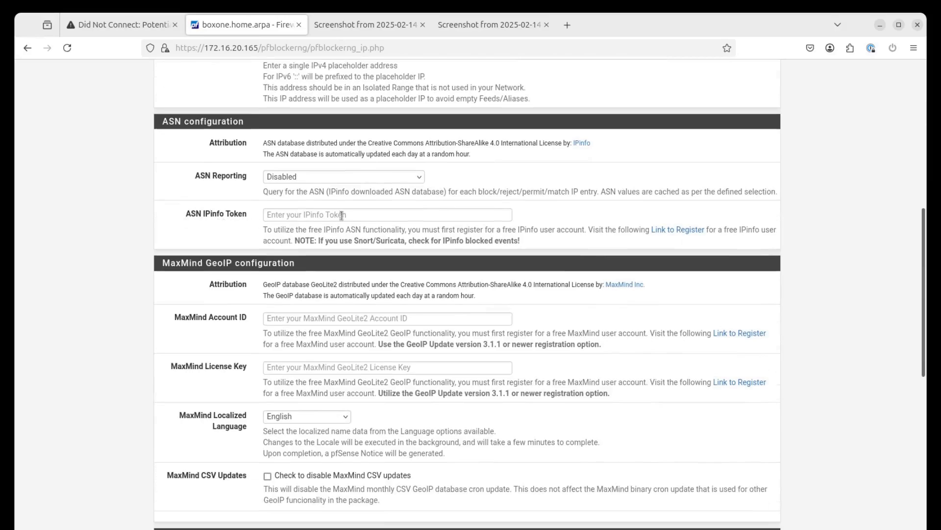
click(293, 319)
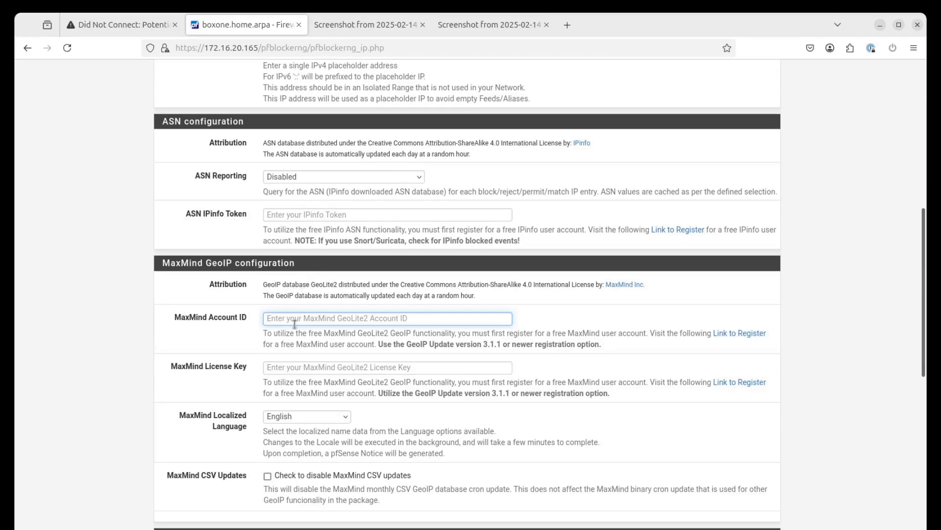
click(293, 367)
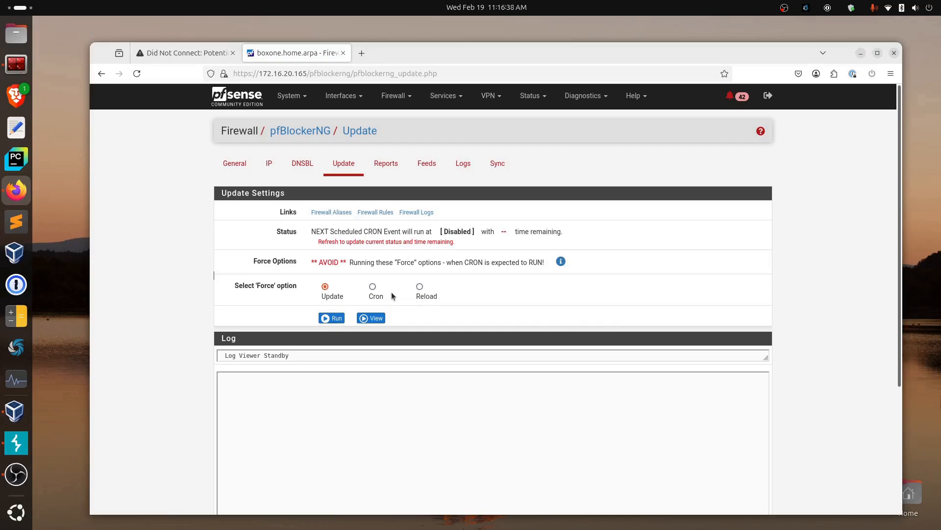
Step: Enable pfBlockerNG in its General settings and save the page
click(240, 163)
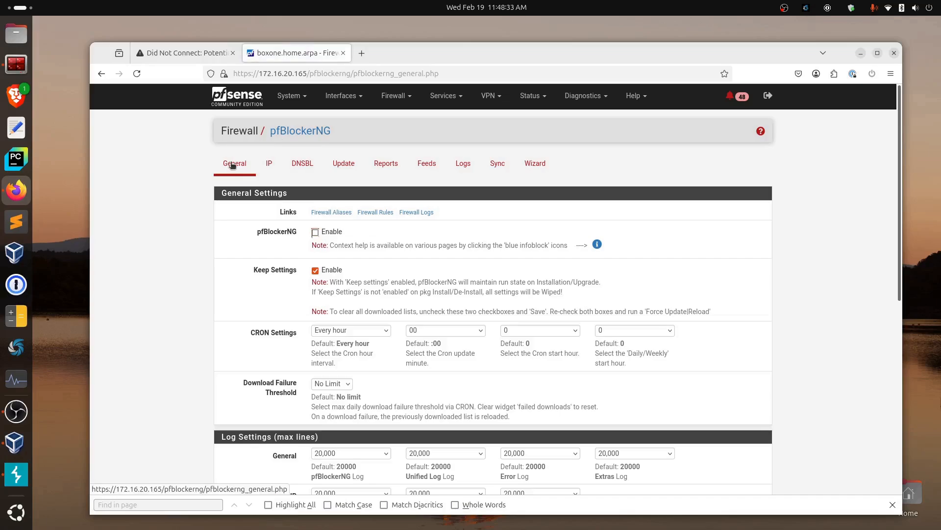
click(316, 232)
scroll(316, 237, down, 7)
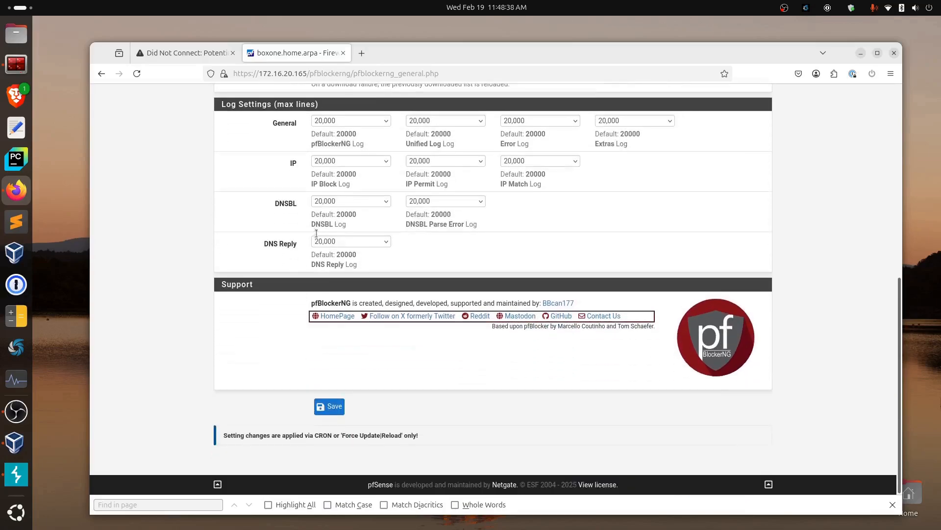
click(323, 402)
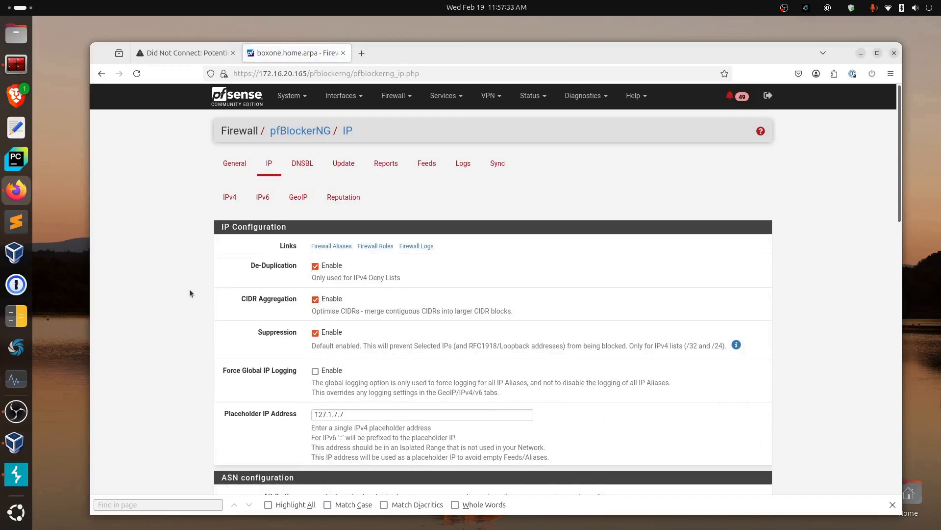
Step: Enable Floating Rules and Kill States in pfBlockerNG's IP Interface/Rules Configuration, and save the IP settings
scroll(183, 285, down, 5)
scroll(193, 286, down, 1)
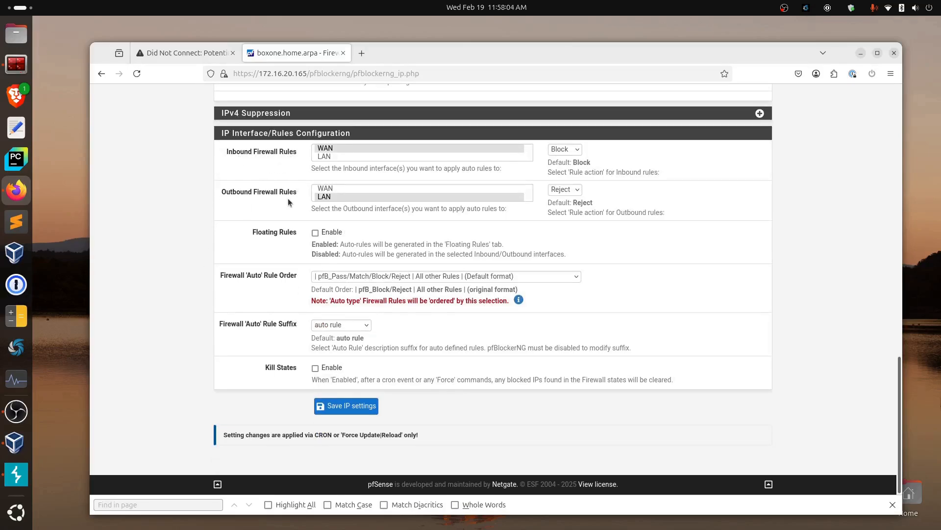
click(316, 237)
click(316, 369)
click(342, 414)
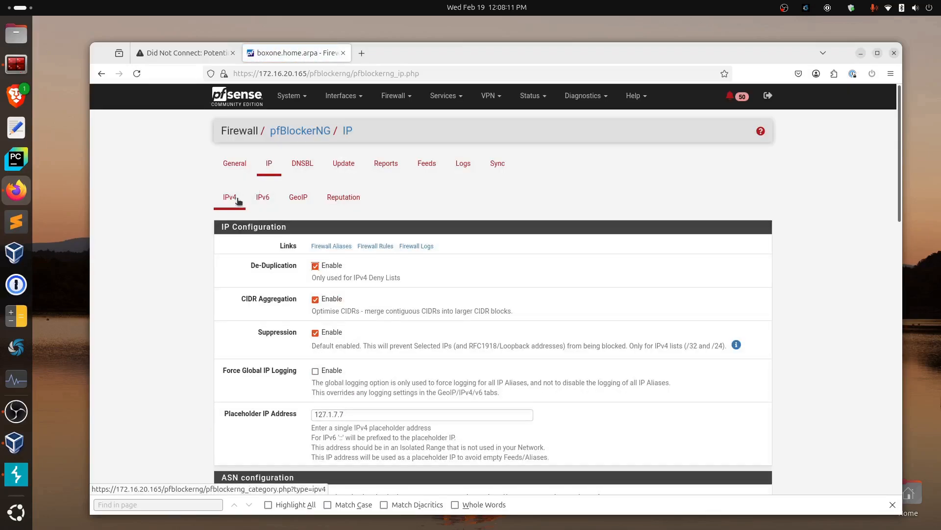
Step: Review pfBlockerNG's IPv4, IPv6 and GeoIP summaries, examining the action and logging of each list
click(238, 201)
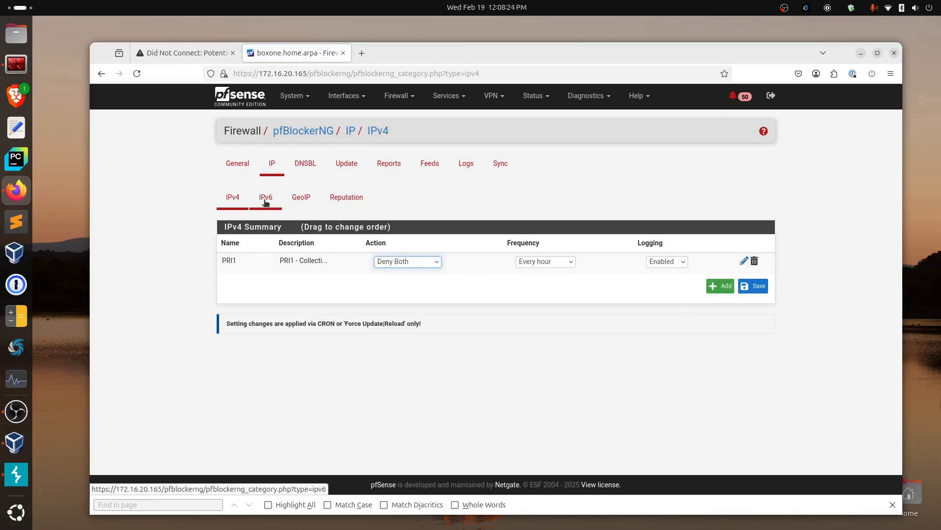
click(266, 201)
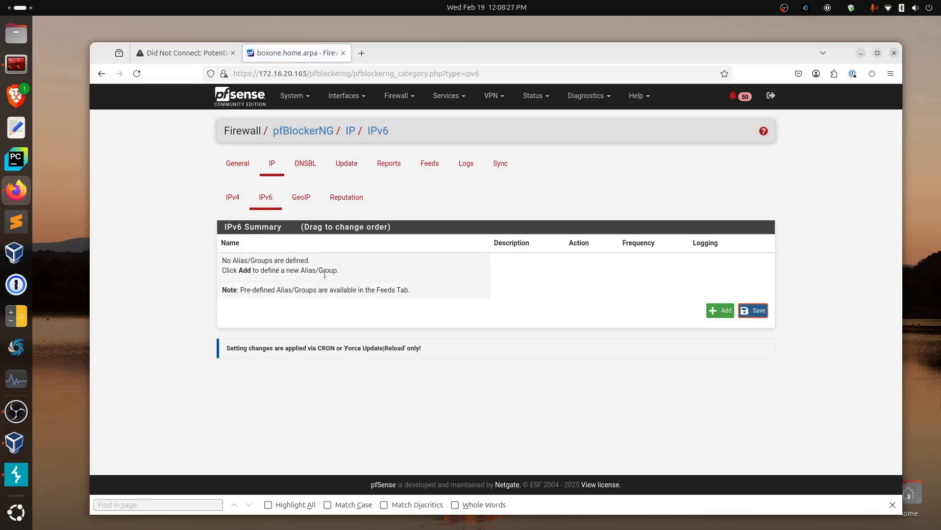
click(301, 197)
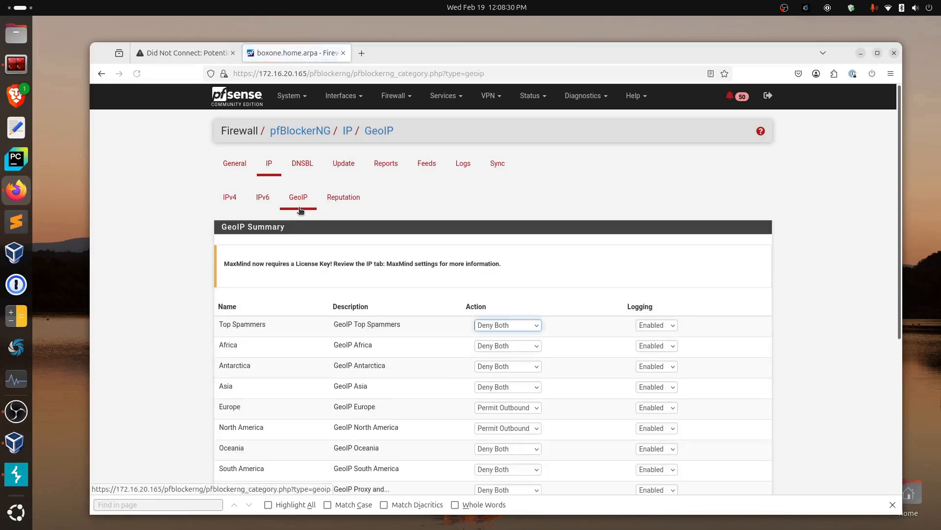
scroll(192, 307, down, 3)
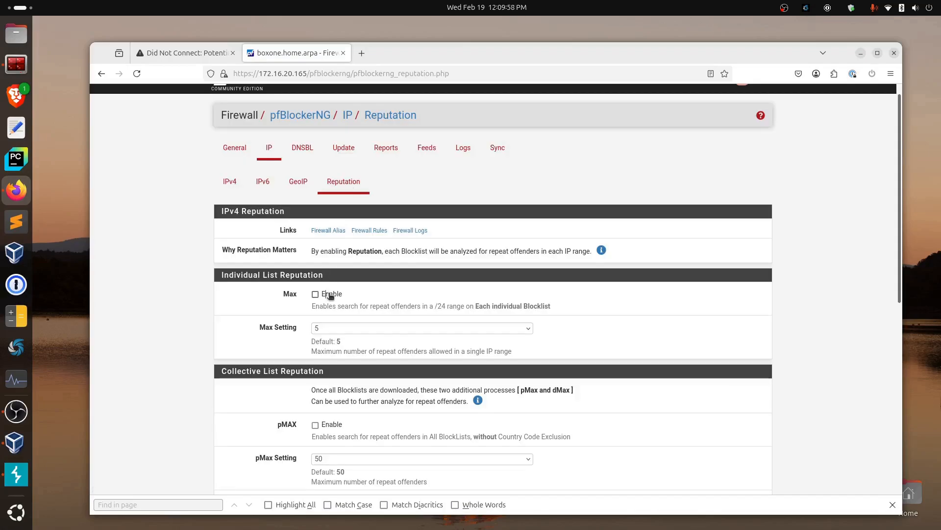
Step: Enable the Max, pMAX and dMAX options on pfBlockerNG's IP Reputation page and save the settings
click(331, 295)
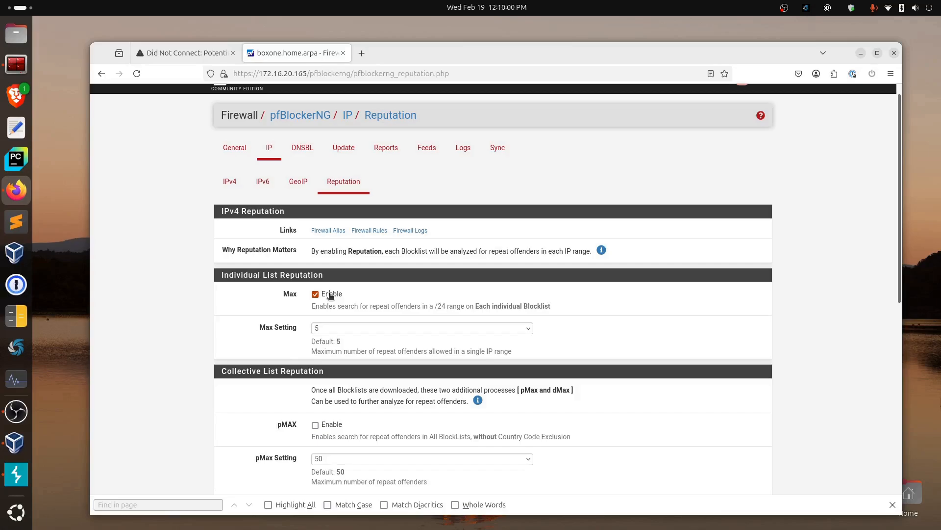
scroll(331, 295, down, 3)
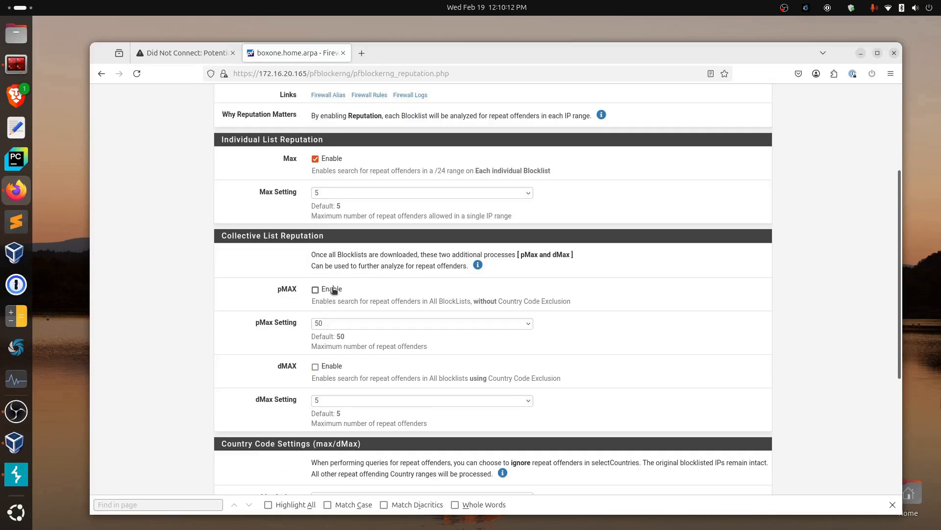
click(331, 290)
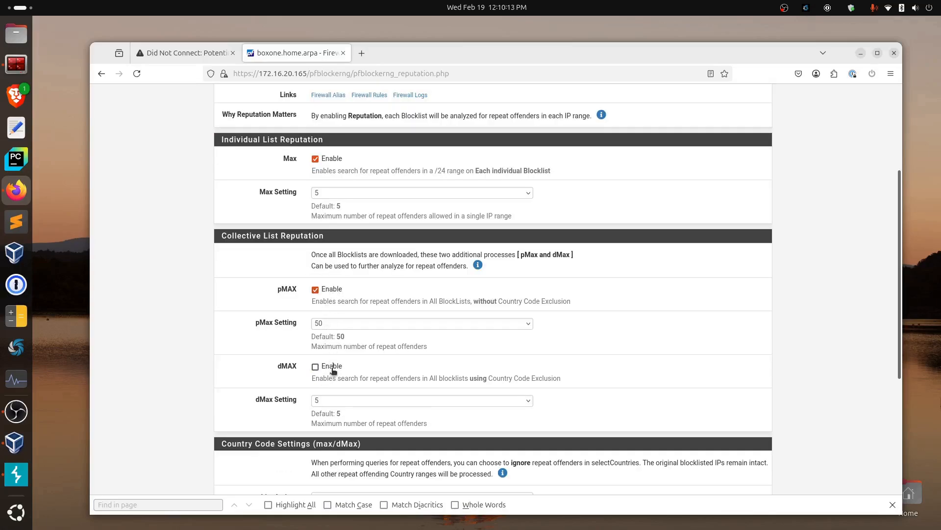
click(331, 368)
scroll(209, 332, down, 4)
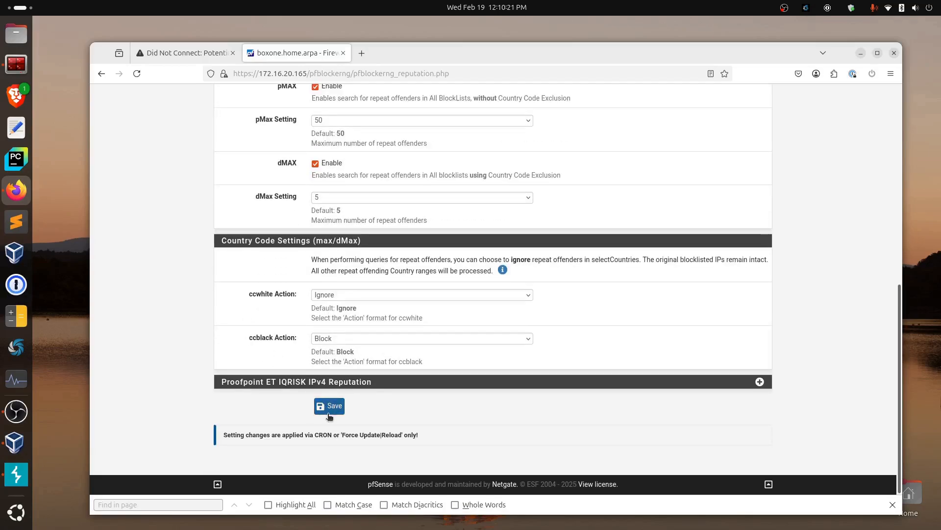
click(327, 406)
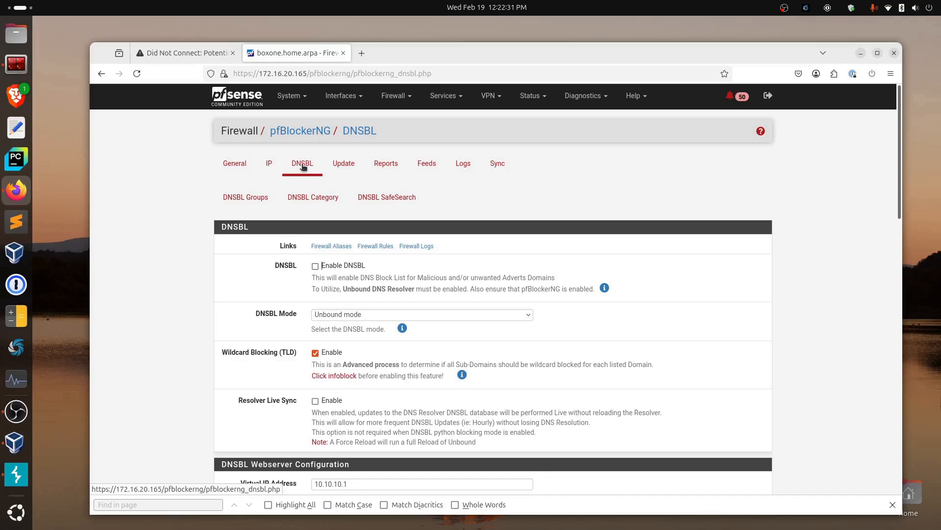
Step: Enable DNSBL in pfBlockerNG and set its mode to Unbound python mode, keeping Wildcard Blocking (TLD) enabled
click(315, 267)
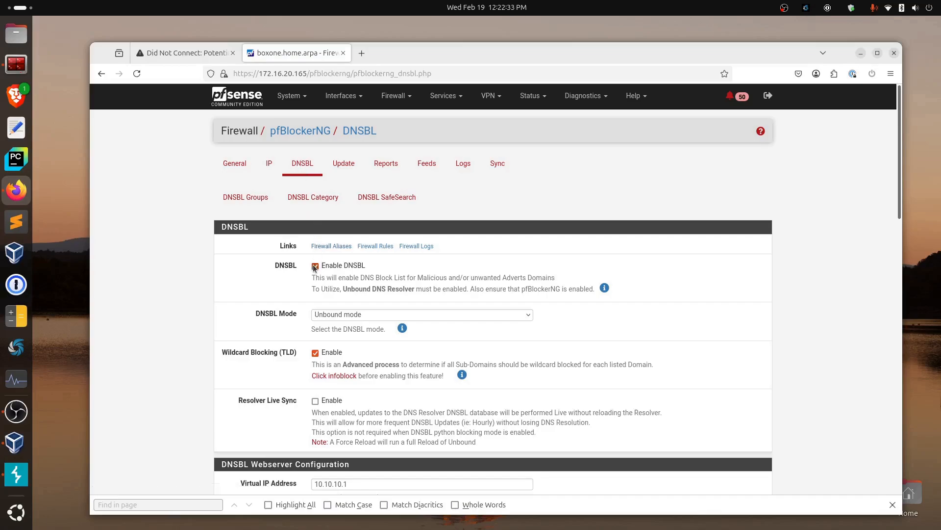
click(347, 314)
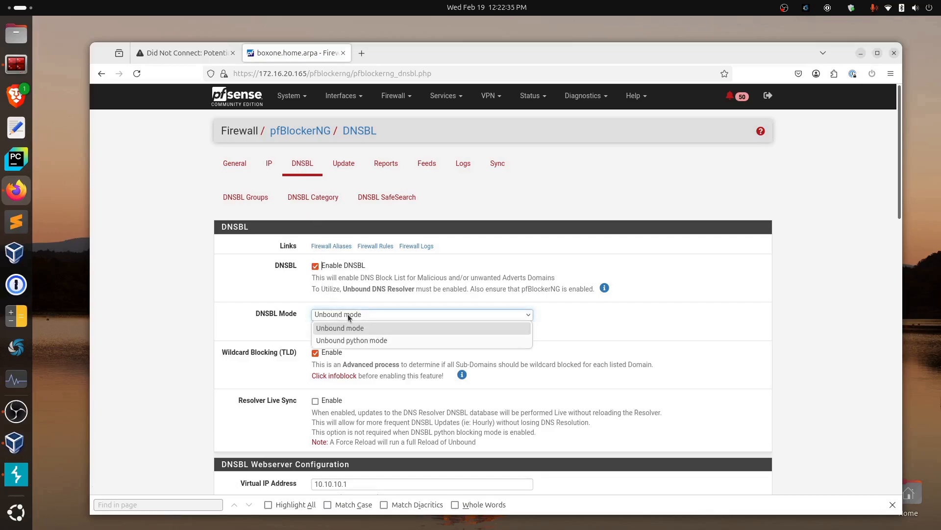
click(356, 340)
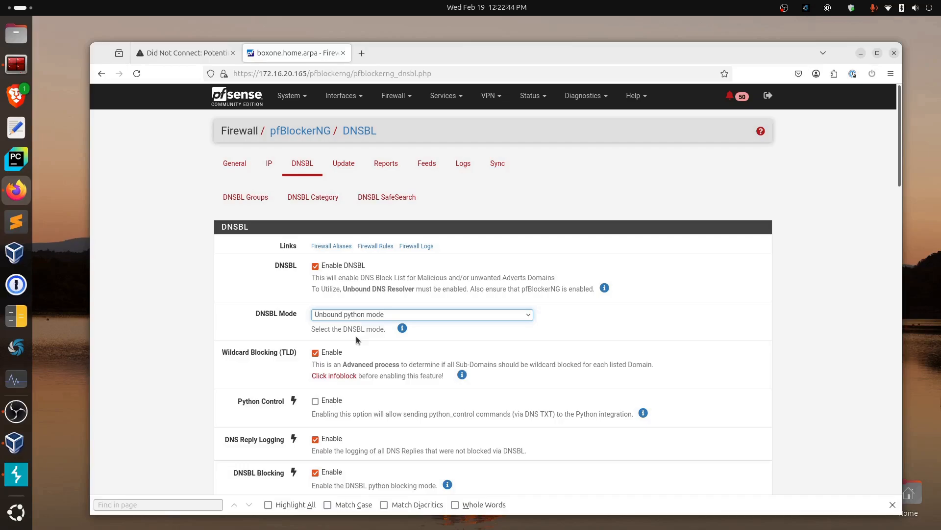
click(316, 353)
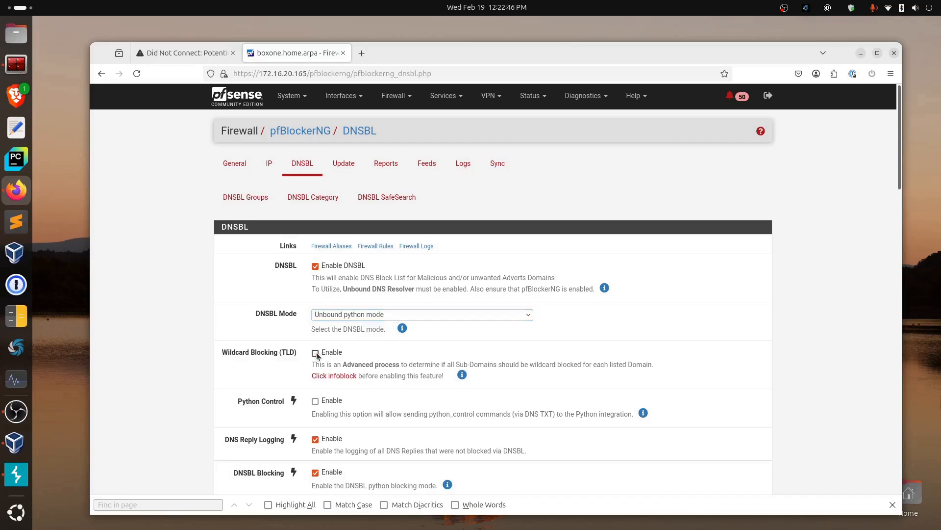
click(315, 353)
Step: Enable Permit Firewall Rules in the DNSBL Configuration section
scroll(354, 339, down, 8)
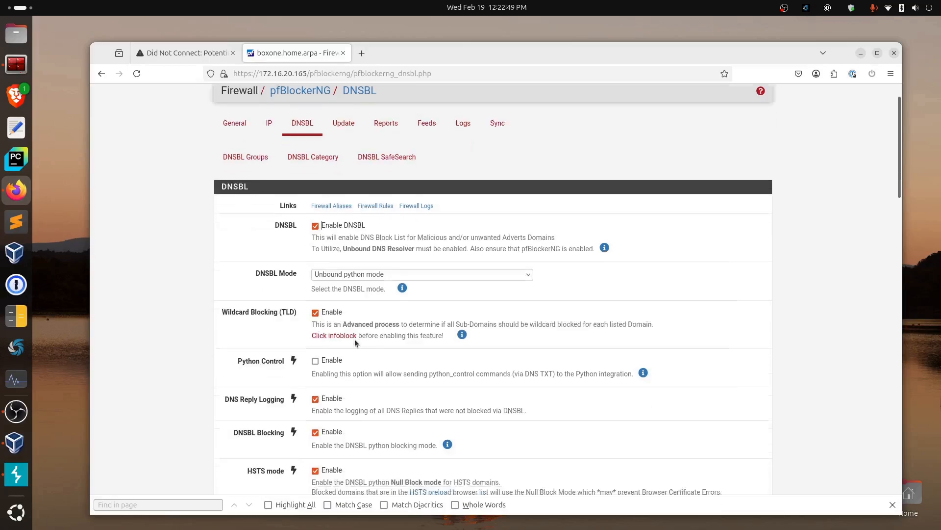
scroll(354, 339, down, 6)
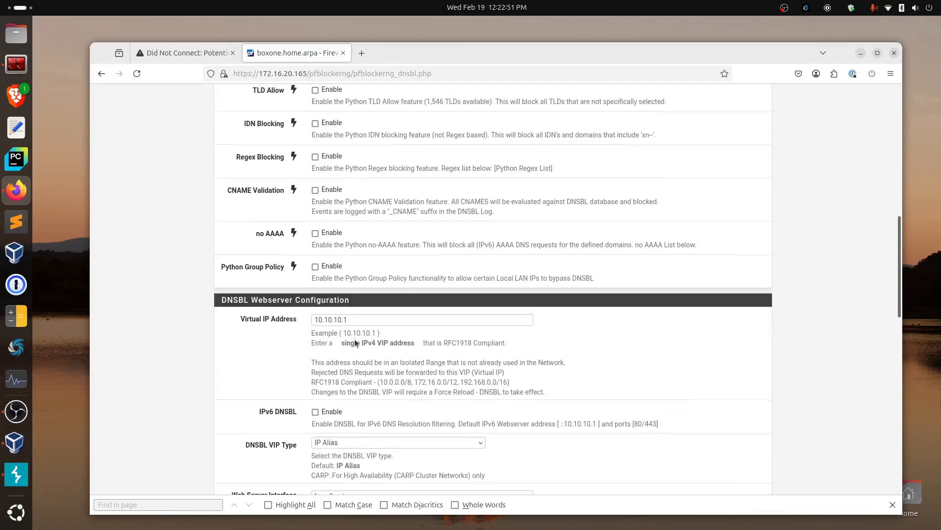
scroll(354, 339, down, 3)
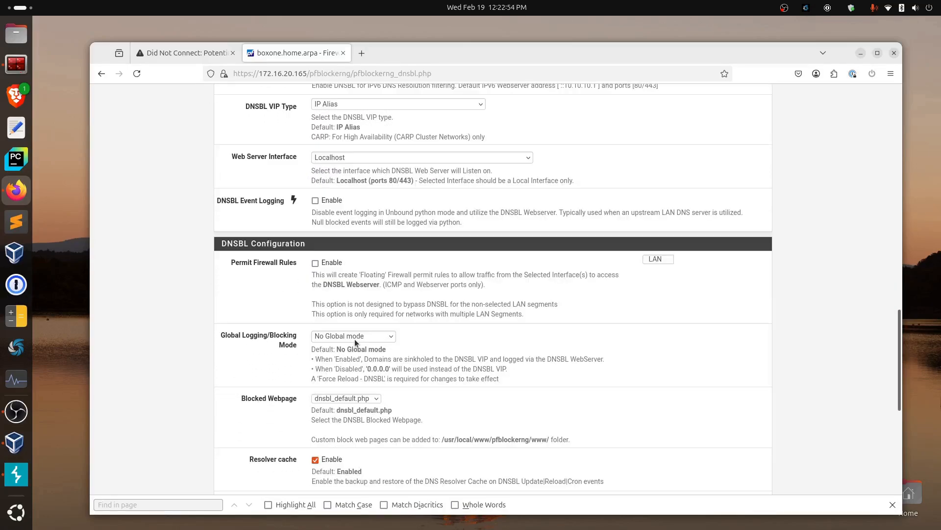
click(315, 263)
Step: Set the List Action for DNSBL IPs to Deny Both
scroll(391, 263, down, 6)
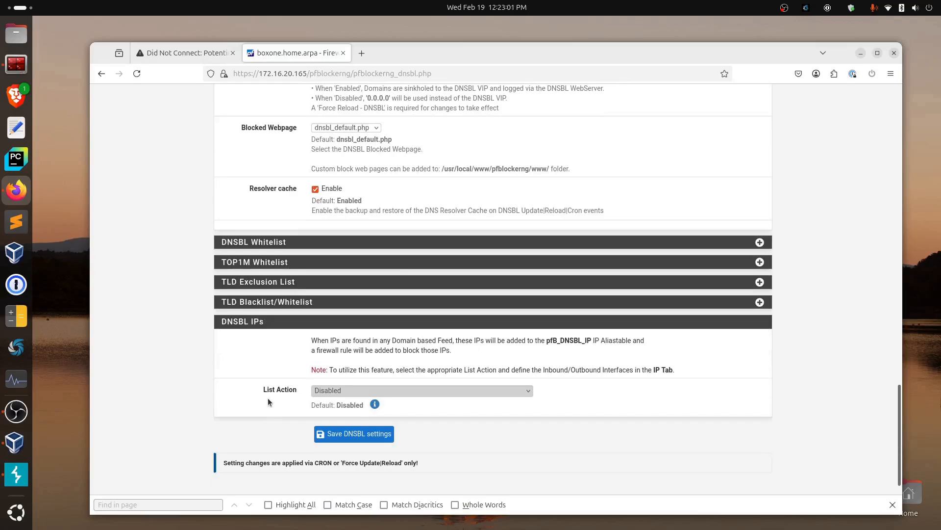
click(437, 391)
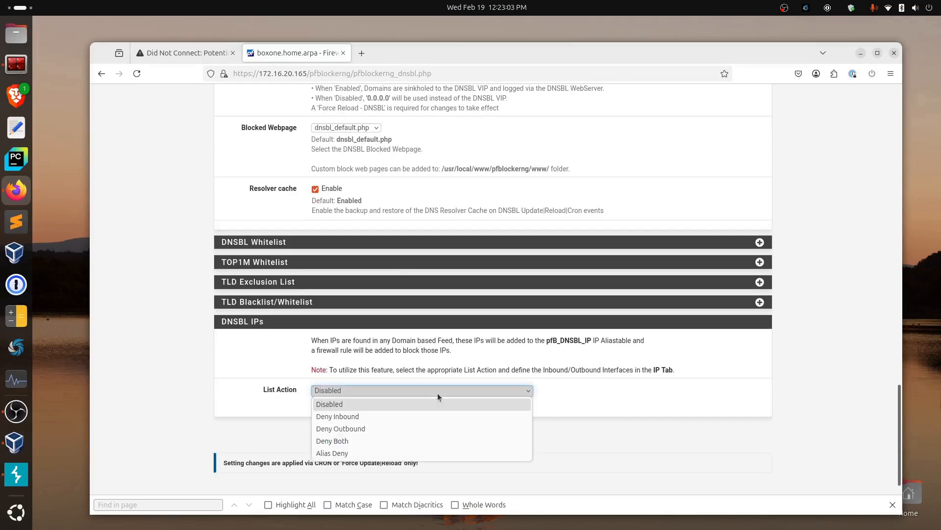
click(424, 440)
scroll(285, 377, down, 3)
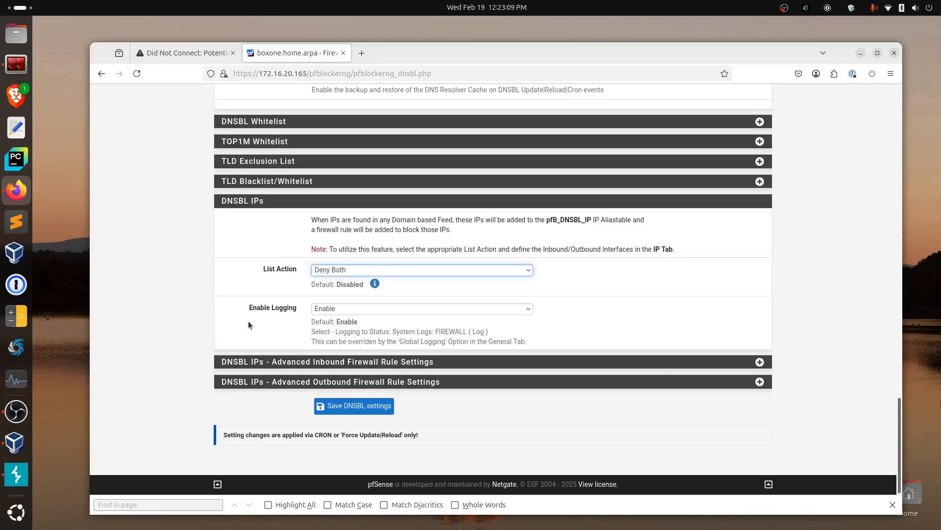
Step: Save the DNSBL settings and open the DNSBL Groups summary
click(354, 405)
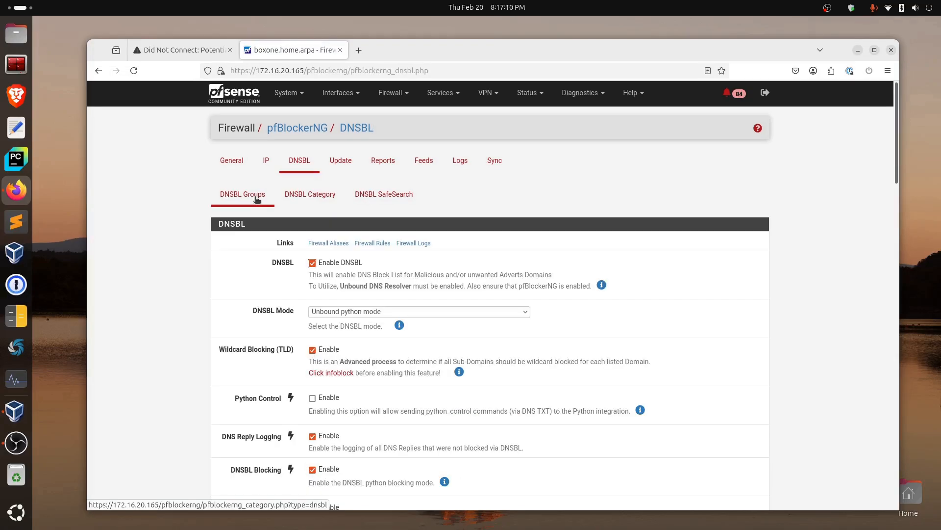
click(255, 198)
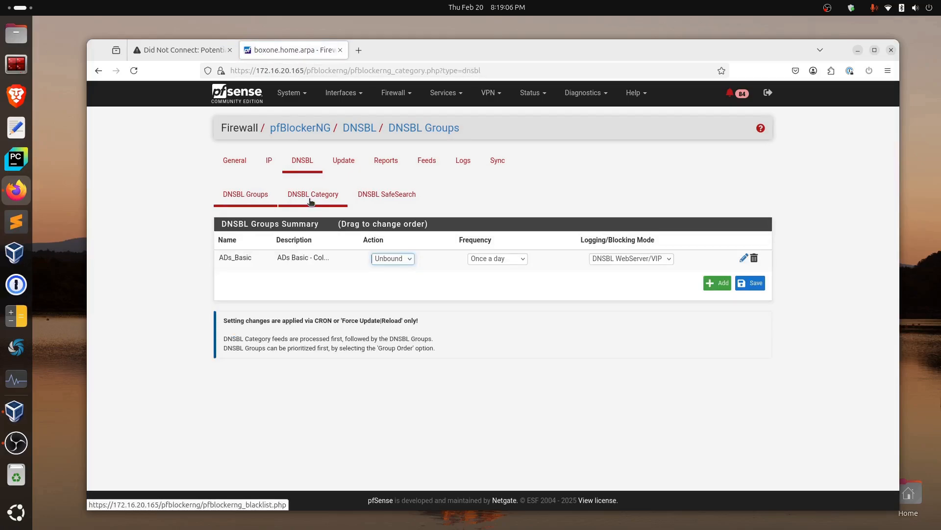
Step: Enable the DNSBL Blacklist Category with Université Toulouse 1 Capitole - UT1 as the selected blacklist
click(310, 196)
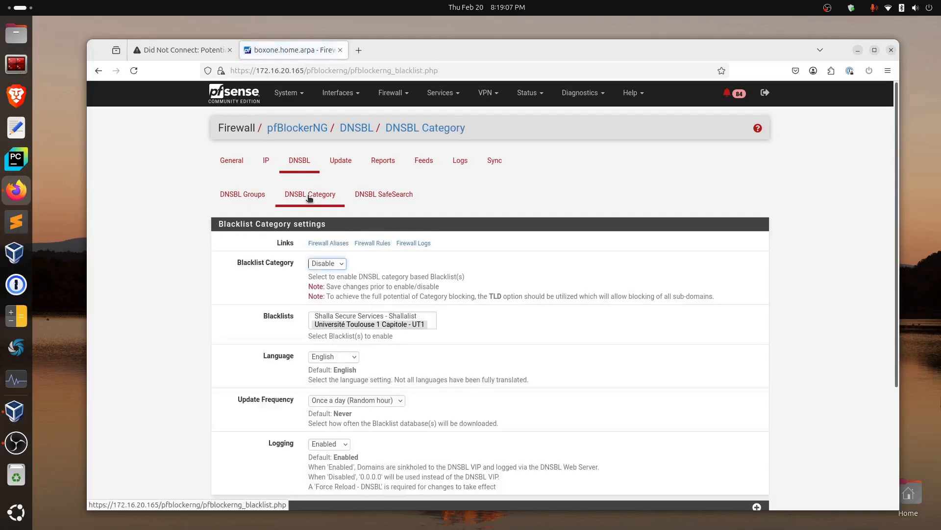
click(341, 267)
click(339, 289)
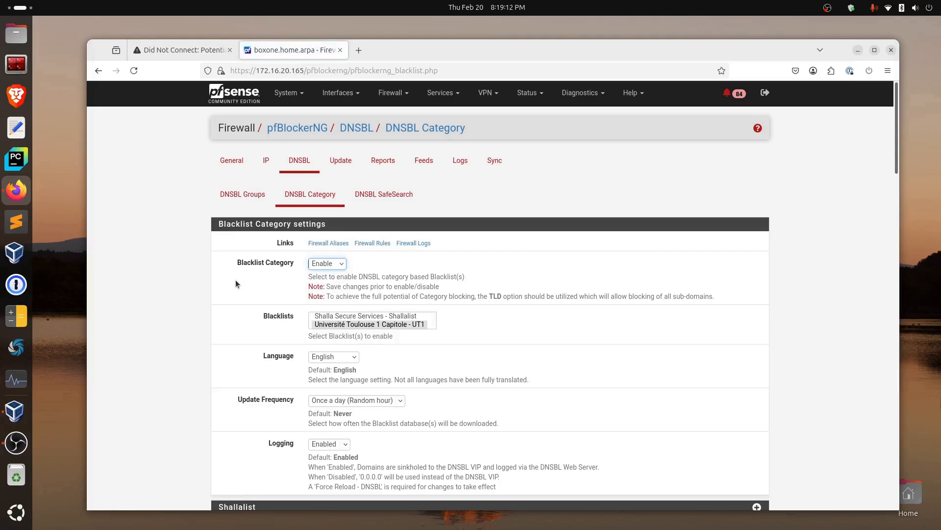
click(339, 316)
click(340, 324)
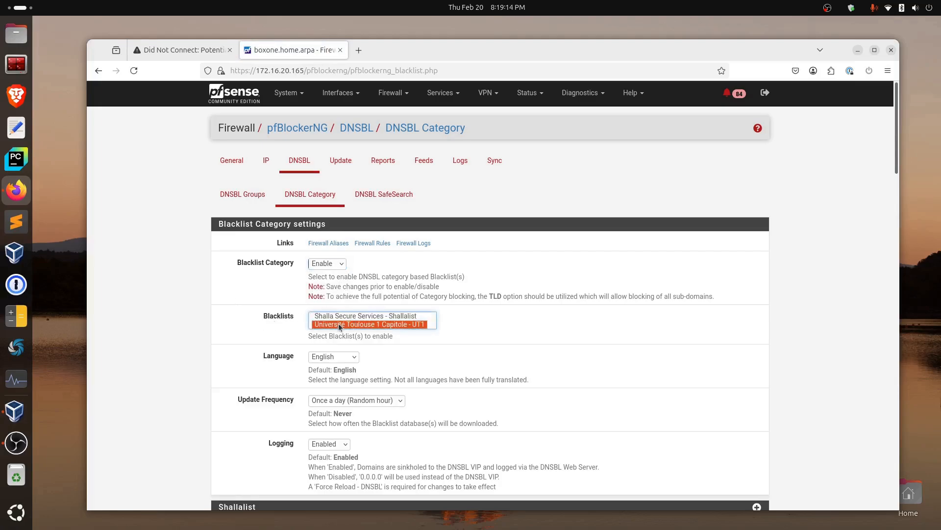
click(338, 317)
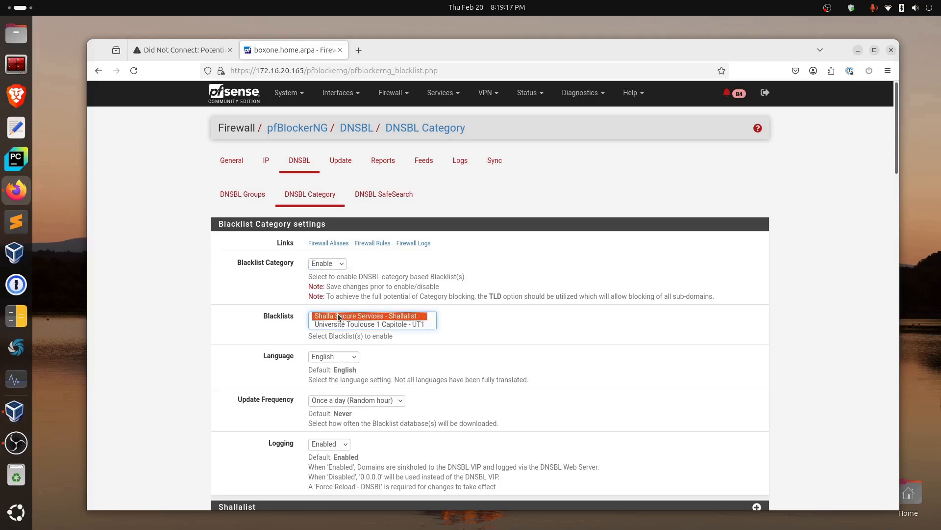
click(337, 323)
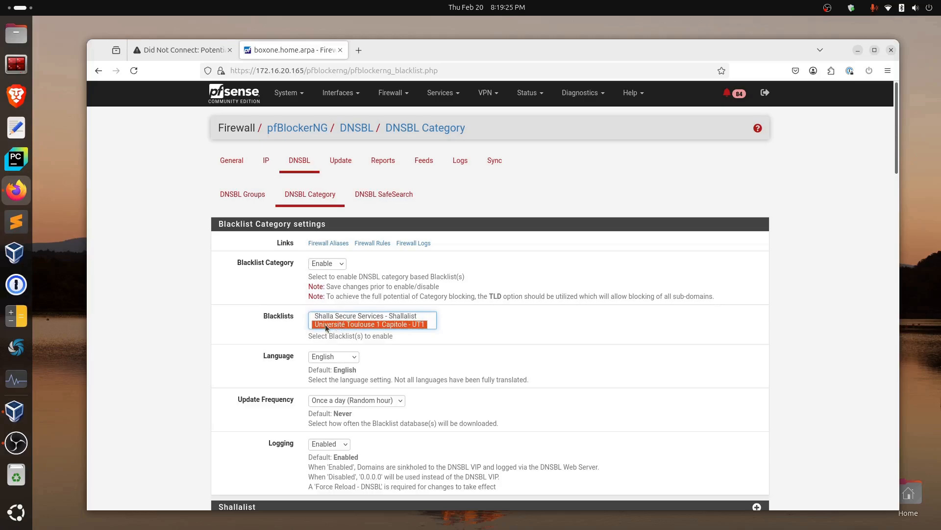
Step: Enable the Adult (XXX) category in the UT1 blacklist and save the DNSBL category settings
scroll(211, 336, down, 5)
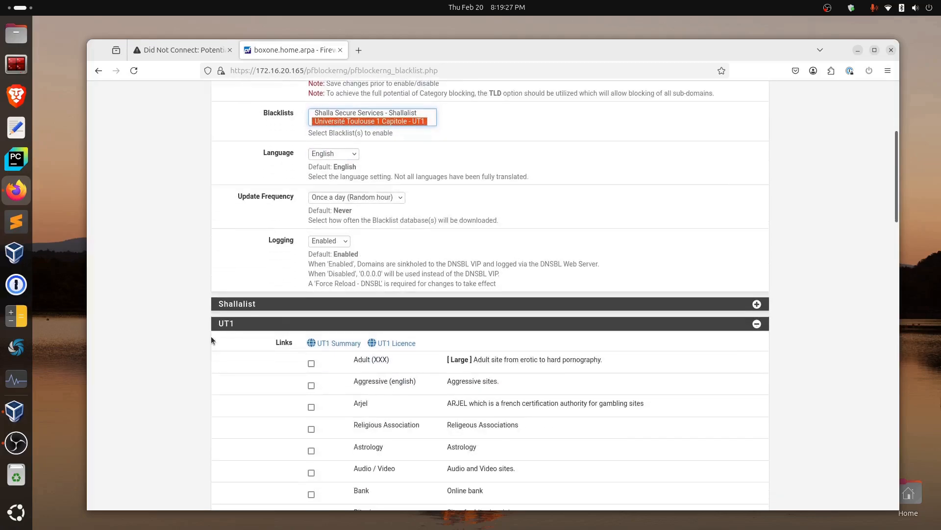
click(757, 324)
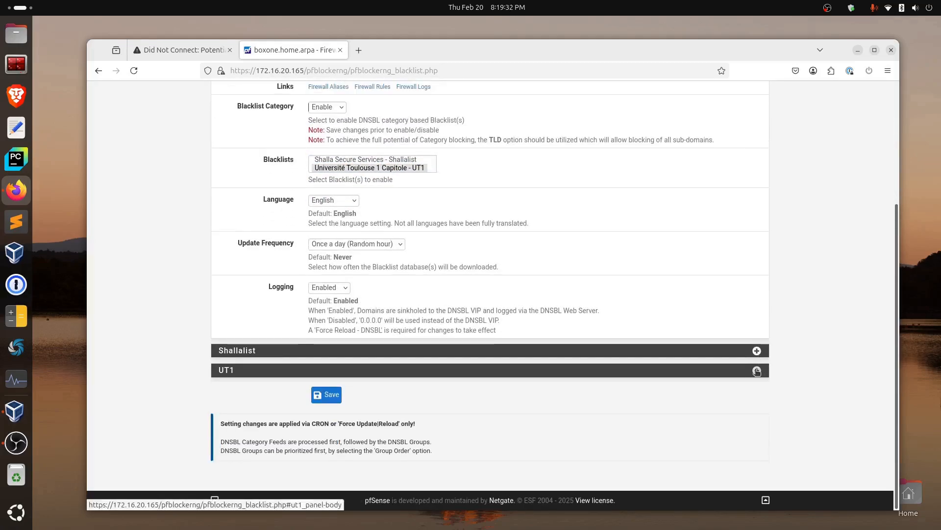
click(756, 371)
scroll(194, 277, down, 3)
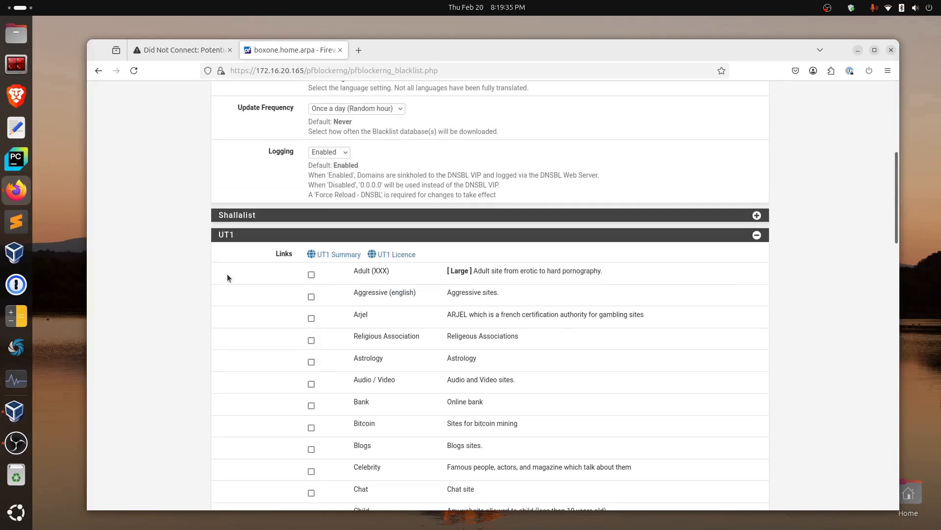
click(311, 275)
scroll(195, 285, down, 20)
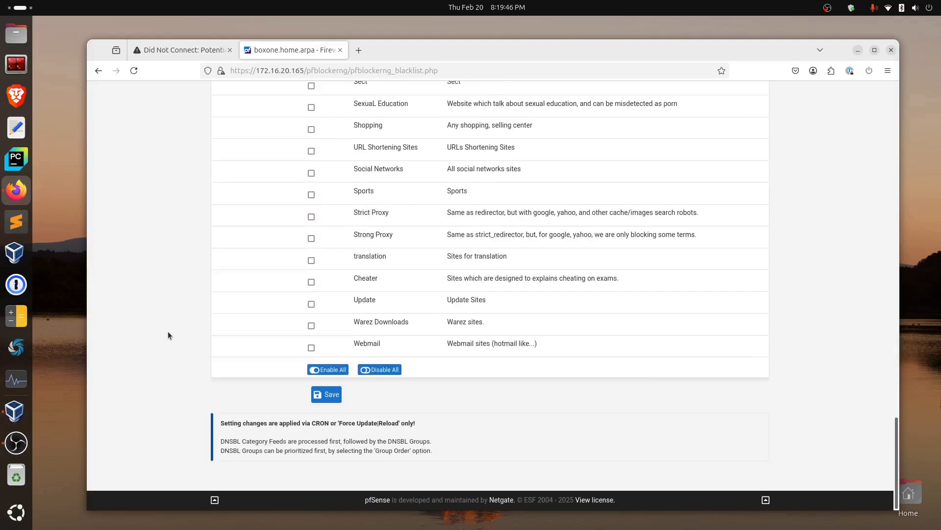
click(326, 394)
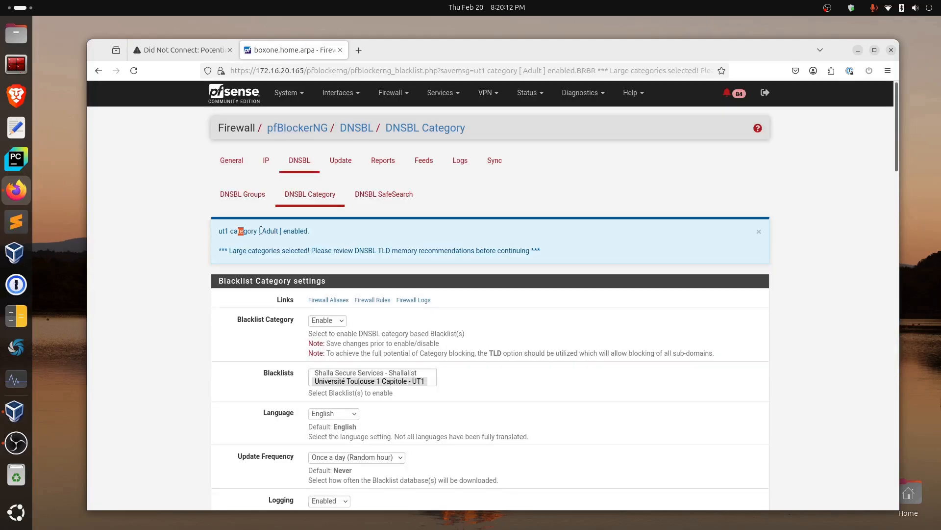
drag(261, 230, 375, 251)
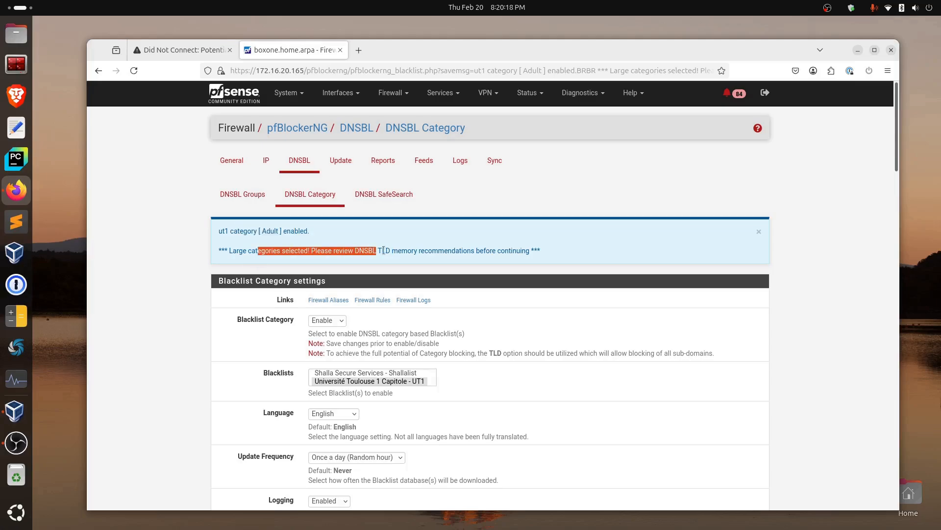
click(384, 251)
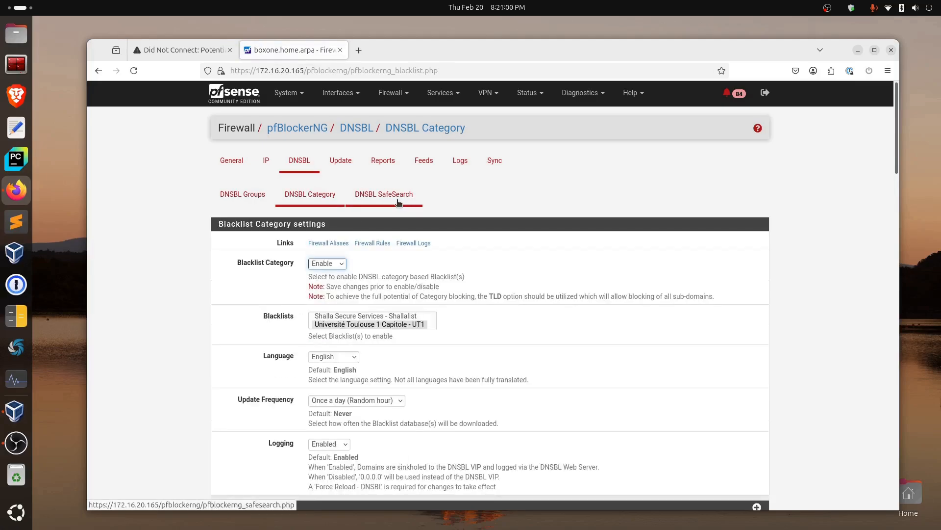
Step: Review the SafeSearch Redirection and YouTube Restrictions options on the DNSBL SafeSearch page
click(398, 200)
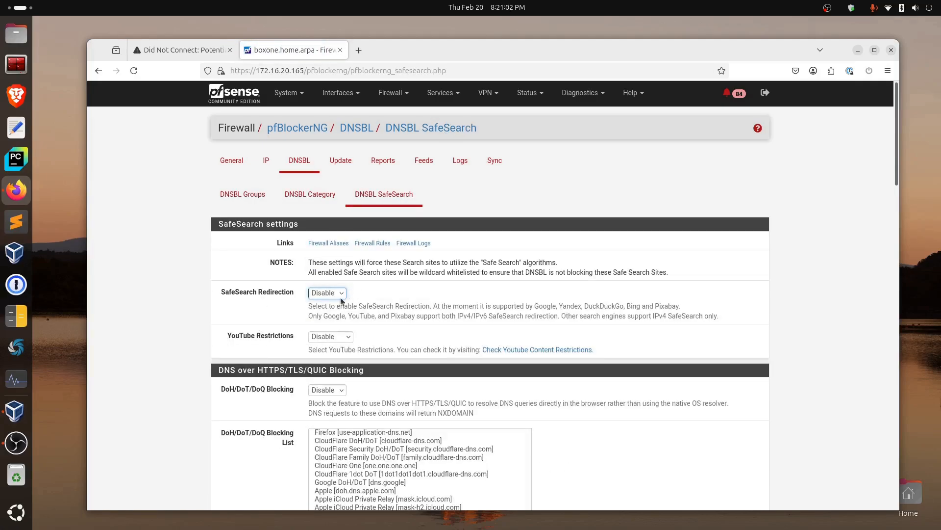
click(346, 337)
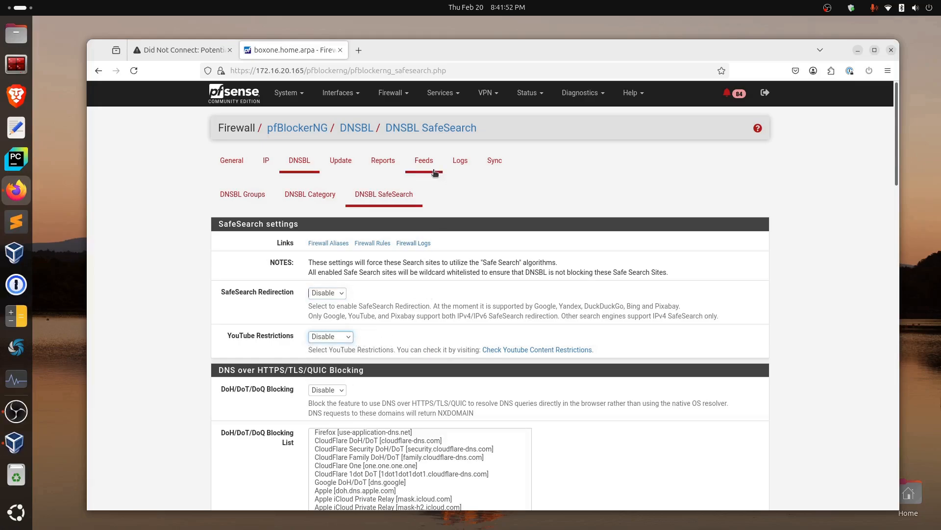
Step: Add the GreenSnow IPv4 feed from the PRI3 group in the Feeds list and name the new alias PRI3_test_1
click(427, 165)
scroll(178, 275, down, 5)
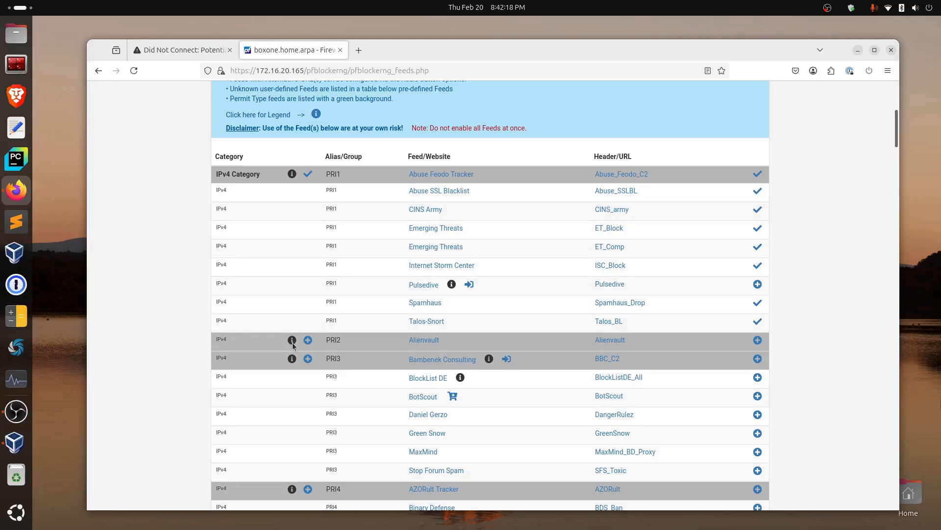
mouse_move(293, 345)
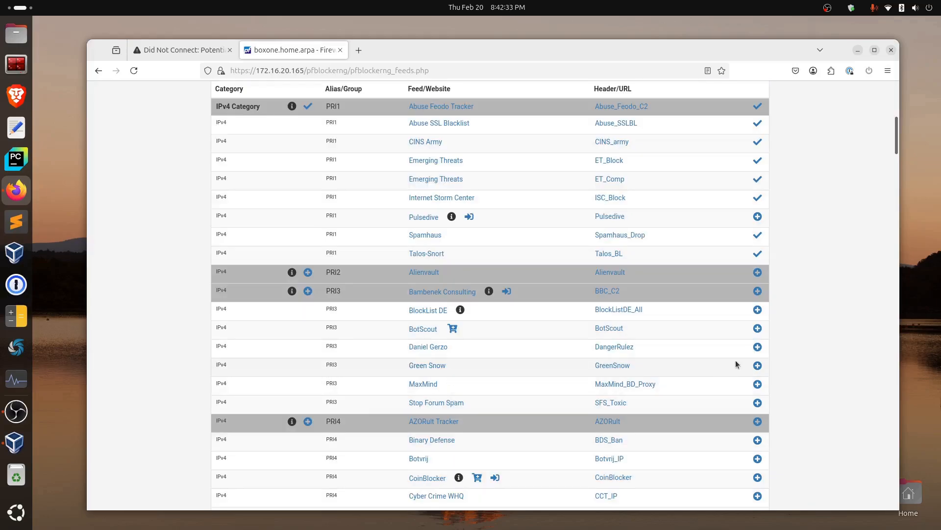
click(757, 365)
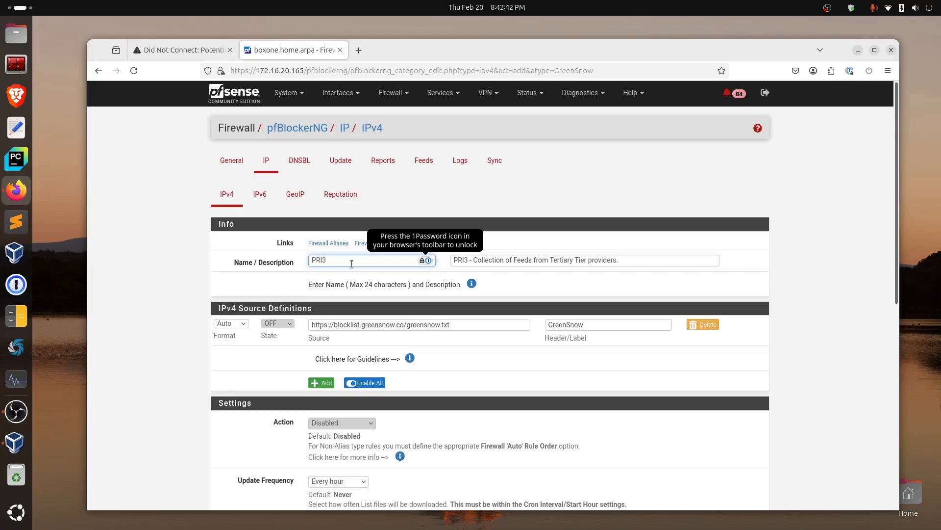
click(352, 264)
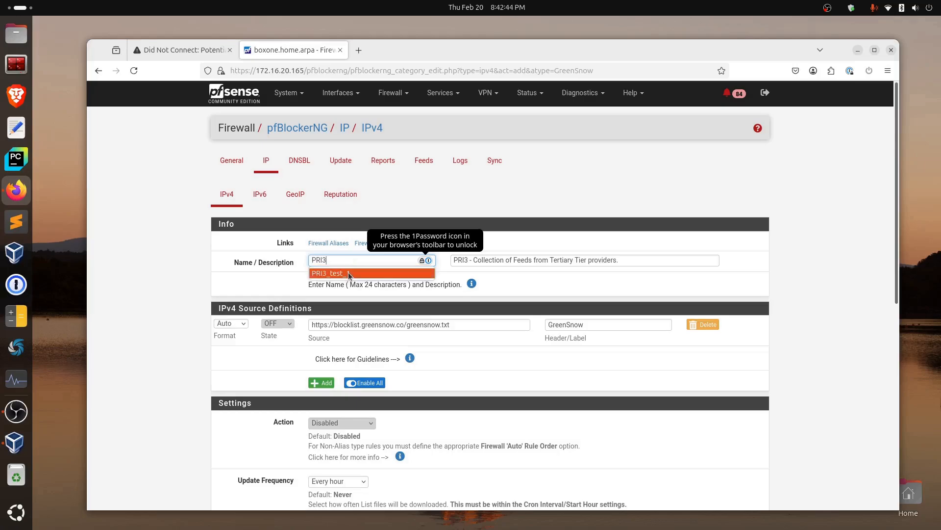
click(348, 272)
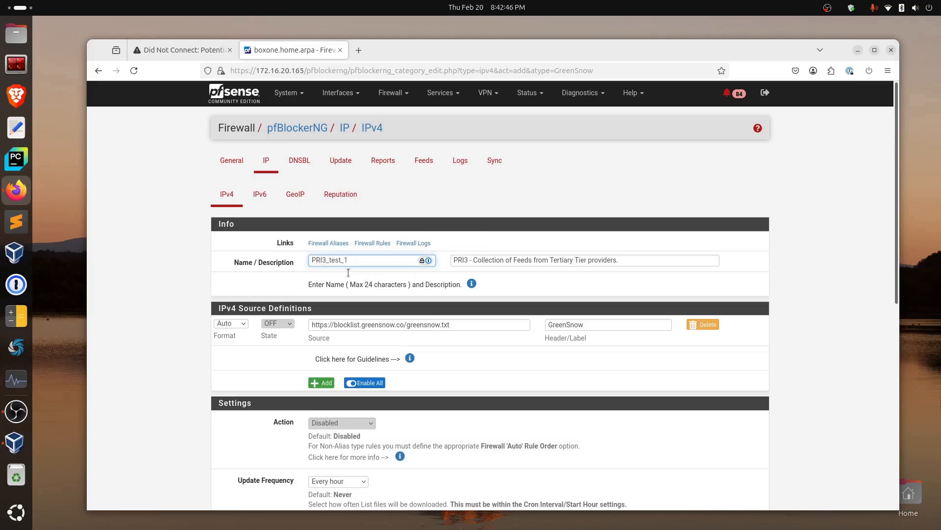
Step: Set the GreenSnow source state to ON and the alias action to Deny Both, and save the IPv4 settings
click(277, 323)
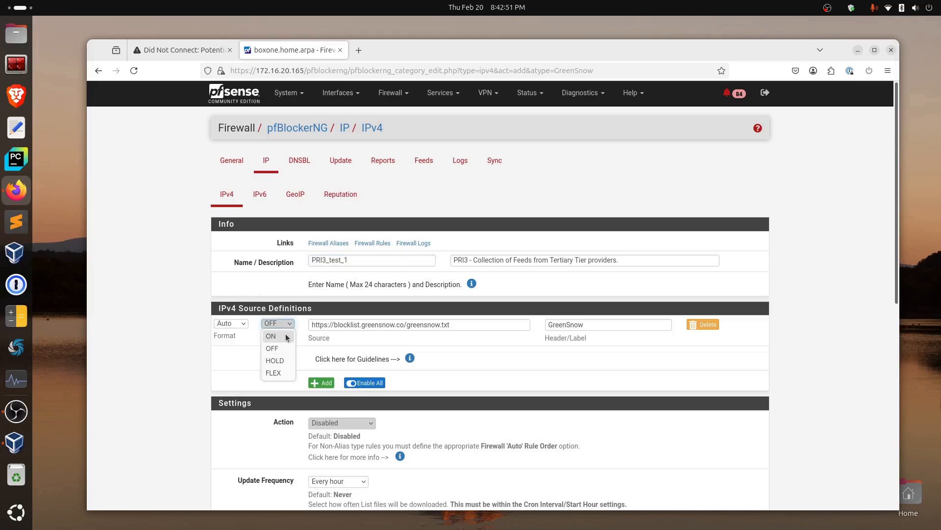
click(286, 336)
scroll(181, 306, down, 3)
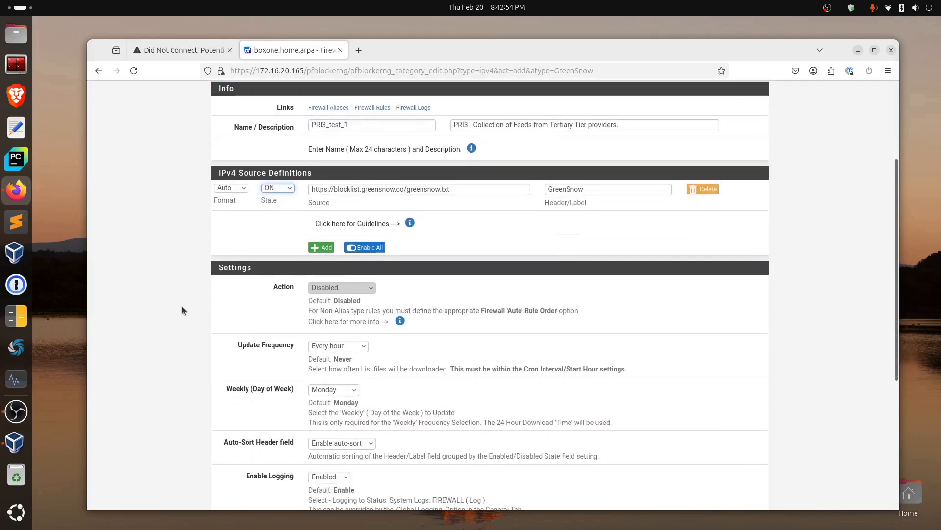
click(369, 287)
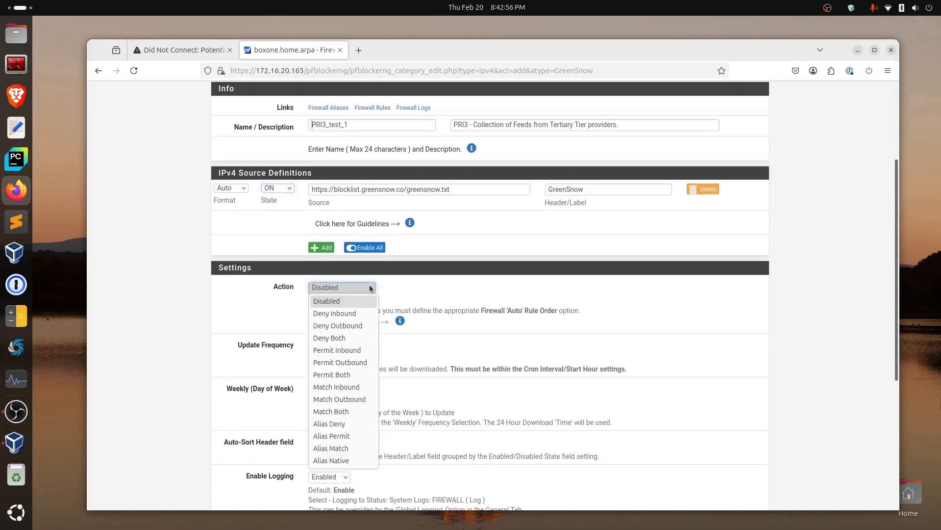
click(339, 338)
scroll(238, 322, down, 2)
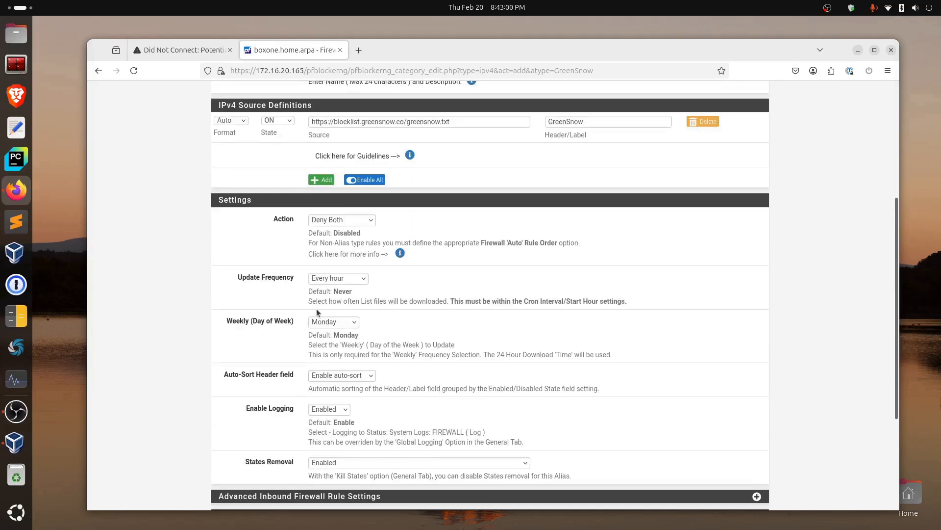
scroll(205, 332, down, 3)
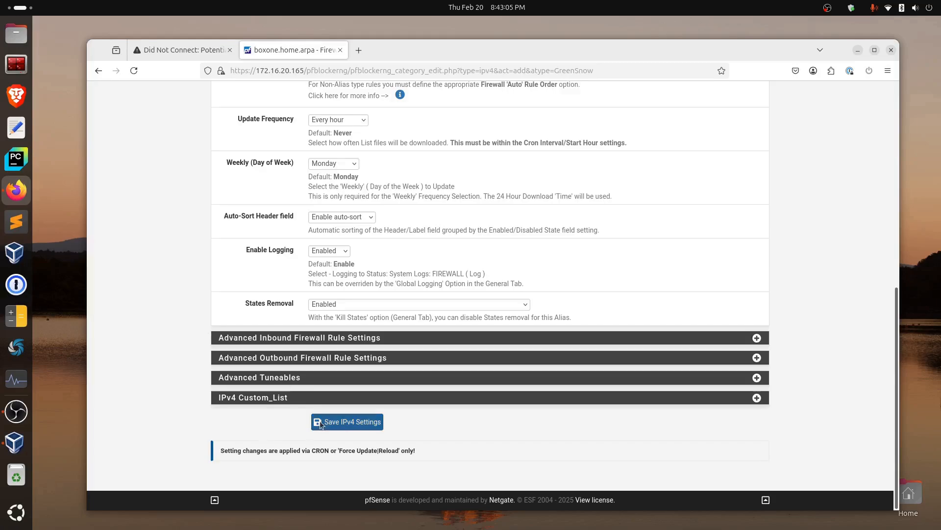
click(336, 424)
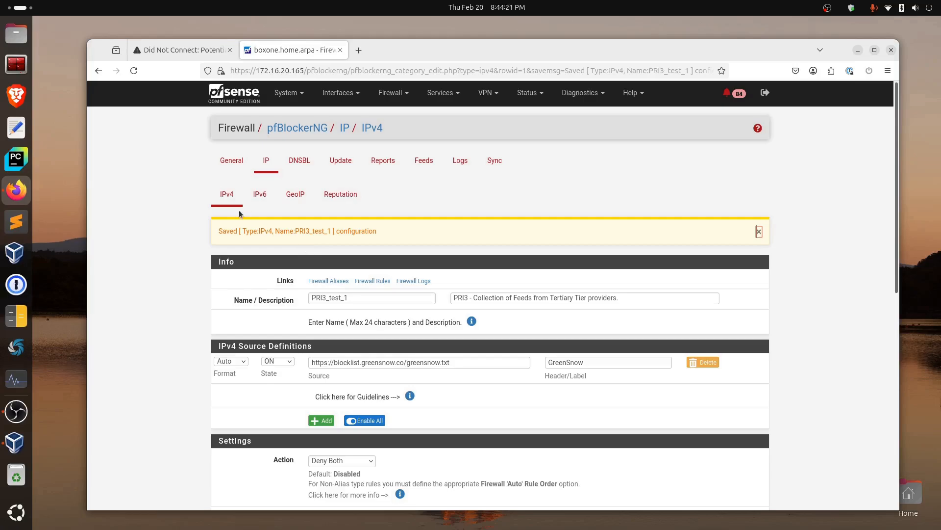
Step: Check the IPv4 summary and run a Force Reload of all pfBlockerNG lists
click(226, 195)
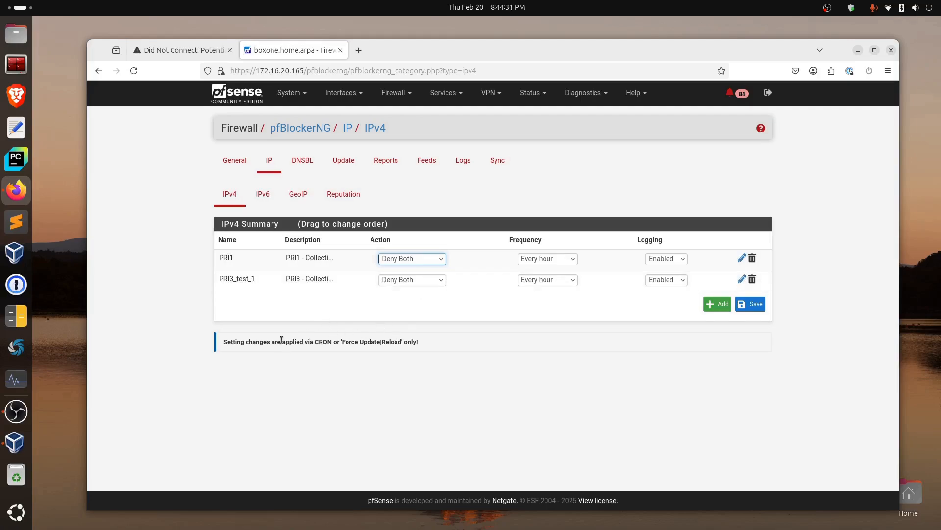
click(343, 161)
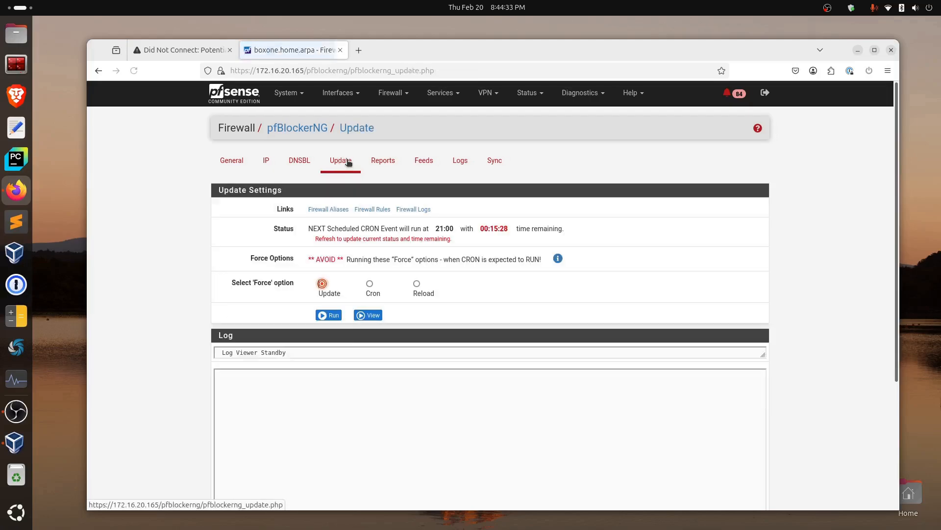
click(416, 284)
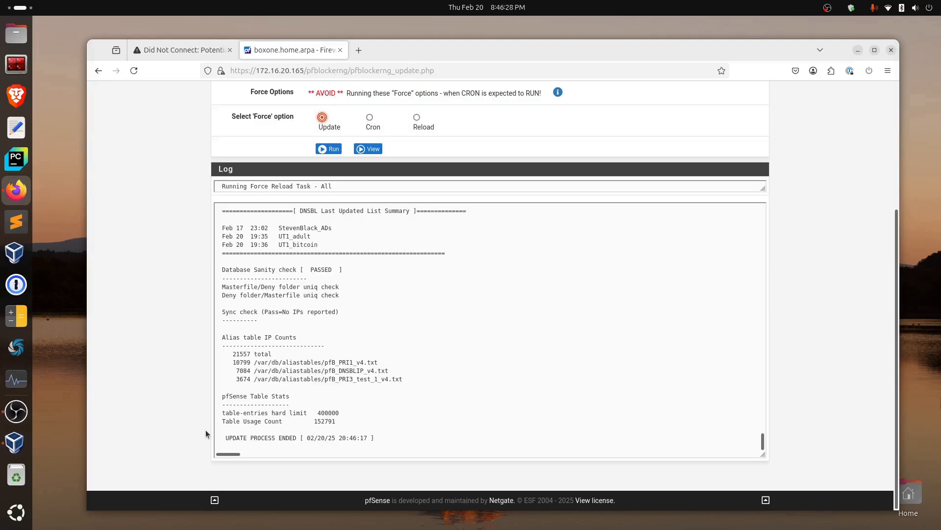
Step: Examine the reload log for the last-updated IPv4 and DNSBL lists, including the GreenSnow feed entry
scroll(206, 430, up, 3)
drag(354, 318, 212, 298)
click(163, 383)
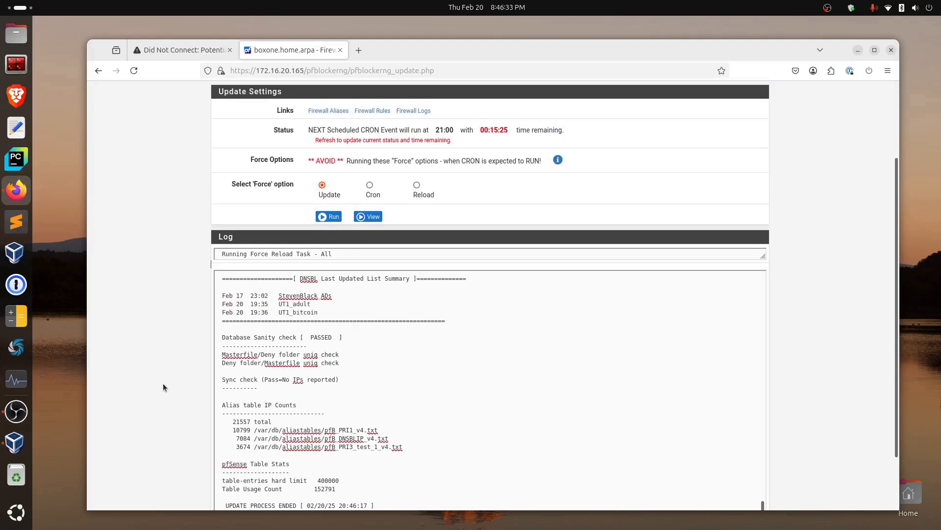
scroll(290, 396, up, 3)
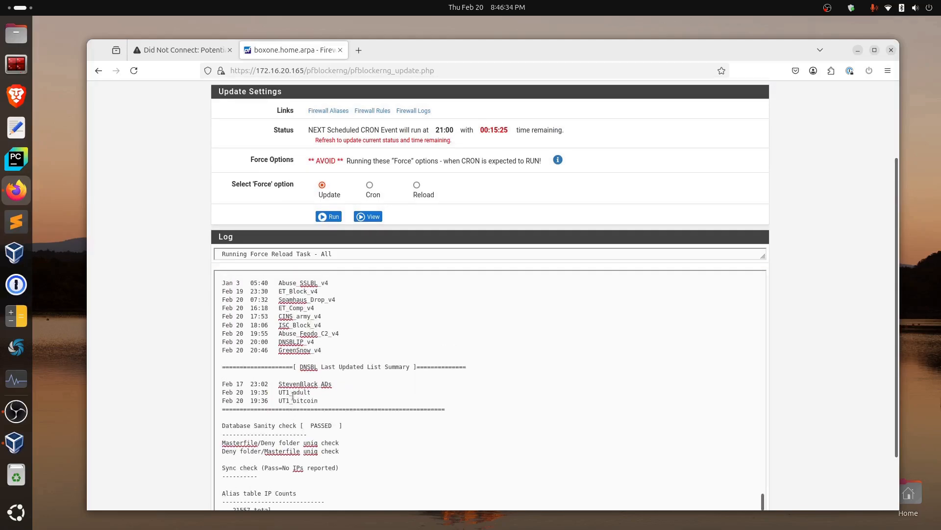
click(331, 314)
drag(325, 350, 201, 351)
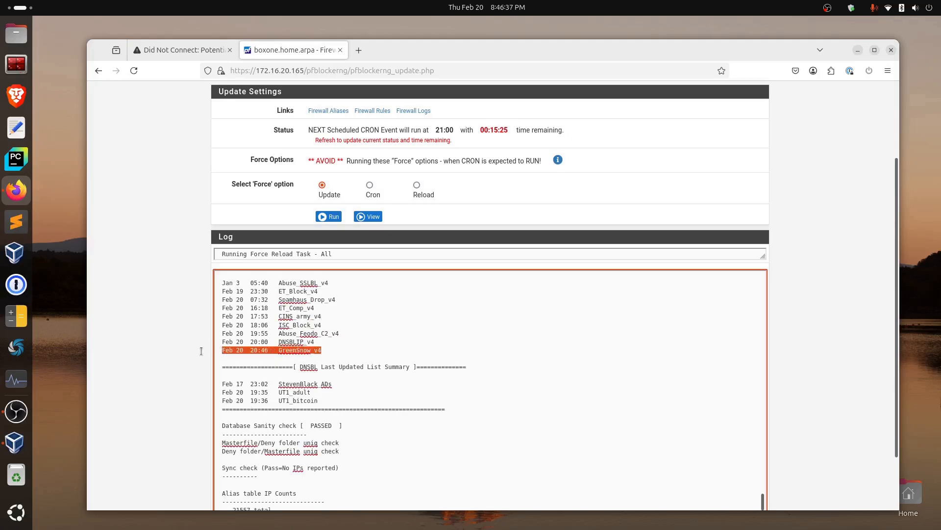
click(199, 366)
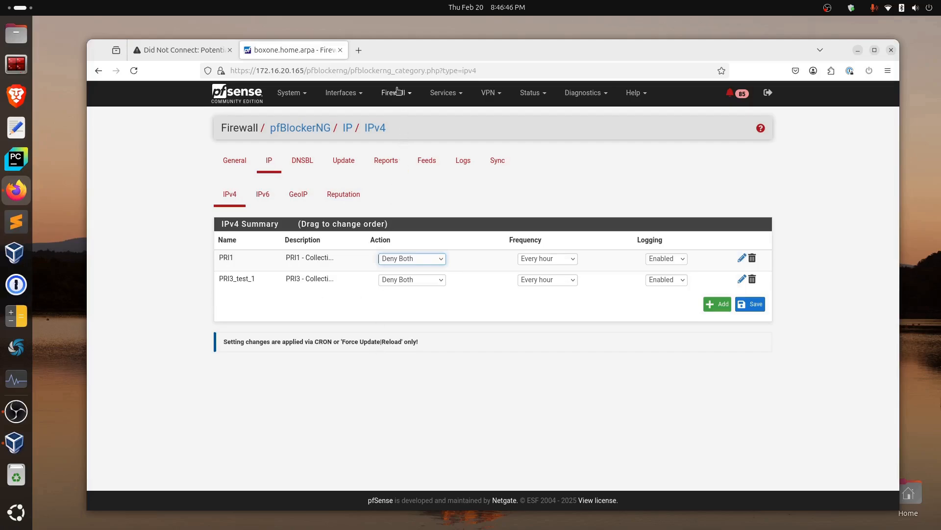
Step: Open the floating firewall rules and check the pfBlockerNG auto rules for the PRI1, PRI3_test_1 and DNSBLIP aliases
click(397, 92)
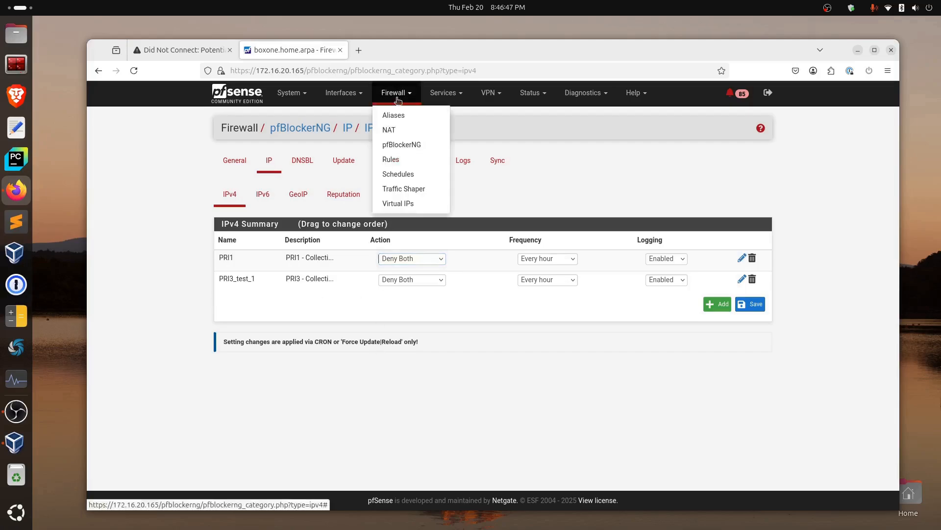
click(395, 157)
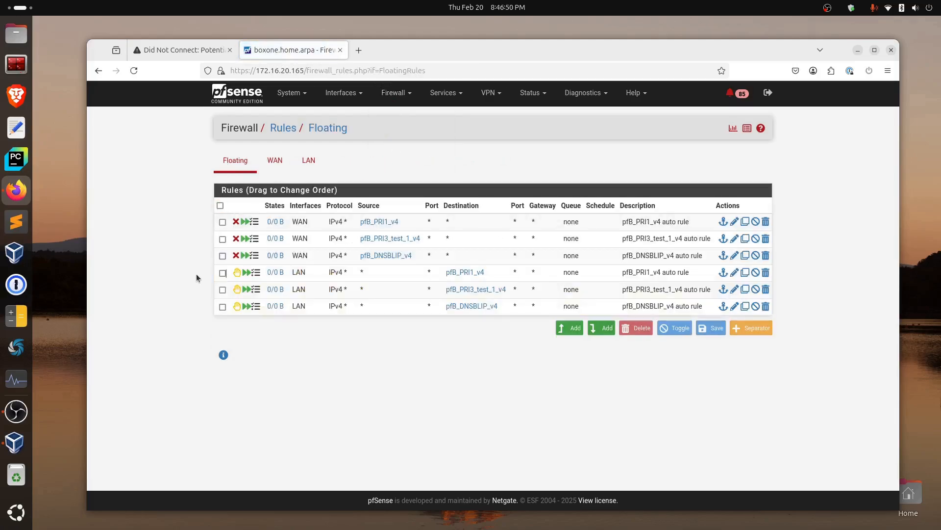
mouse_move(391, 241)
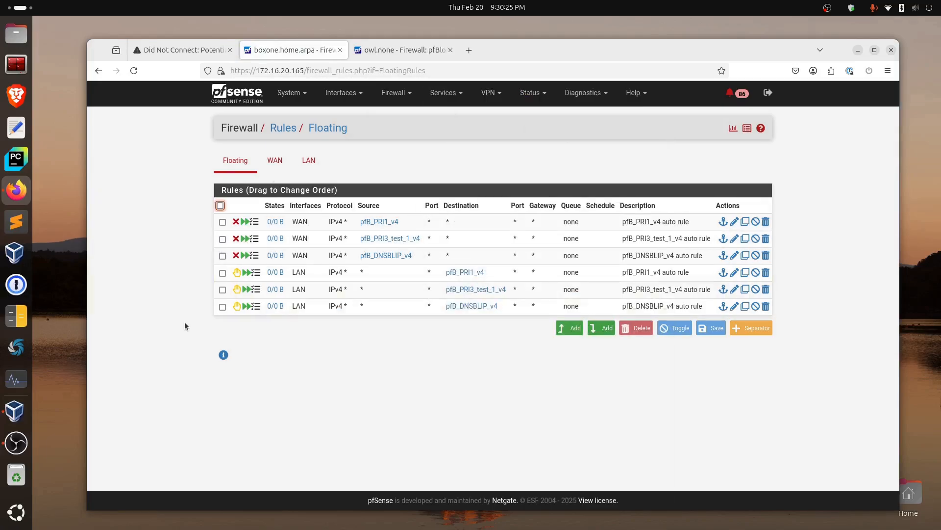
Step: Open the pfBlockerNG alerts report and check the Block and DNSBL Python sections for entries
click(399, 98)
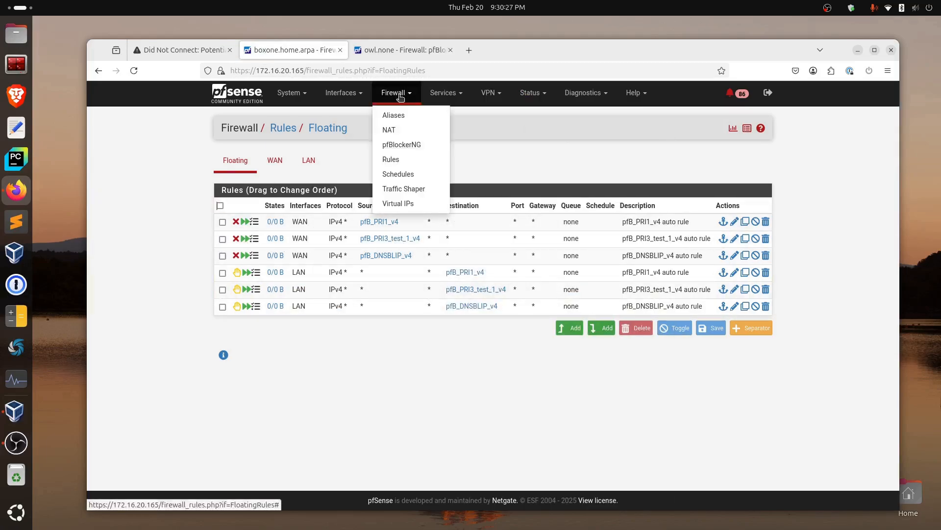
click(400, 142)
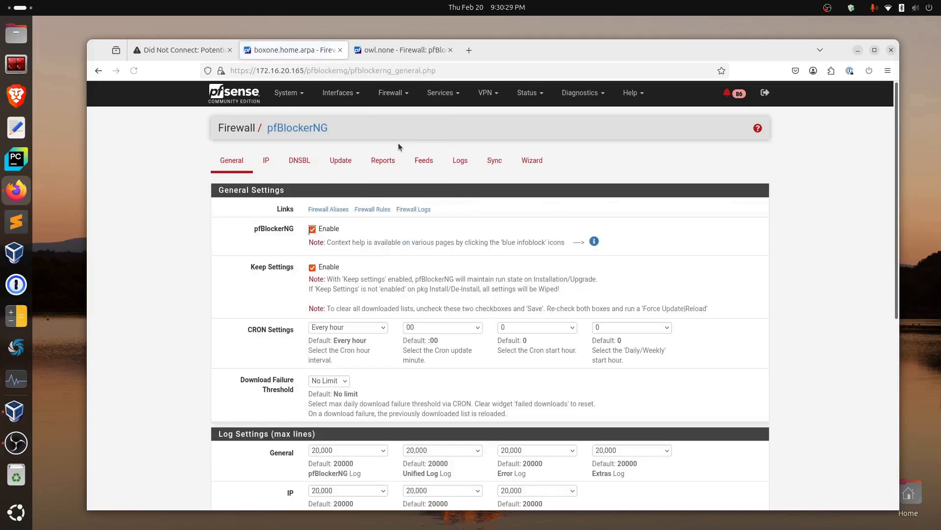
click(392, 164)
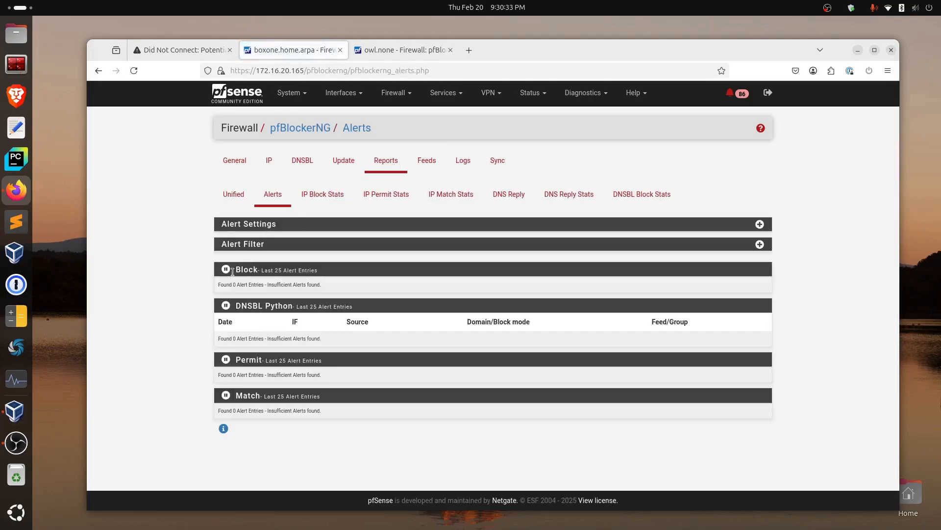
drag(231, 270, 332, 271)
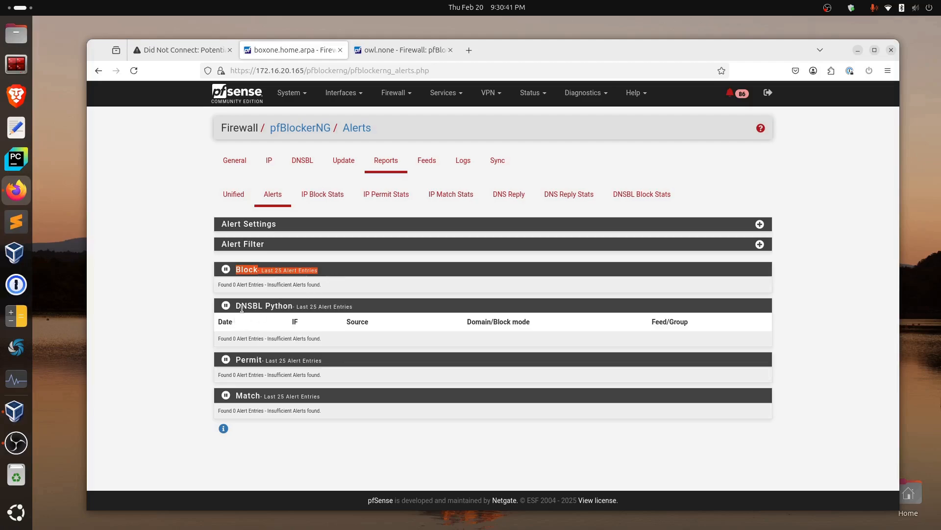
drag(240, 305, 347, 302)
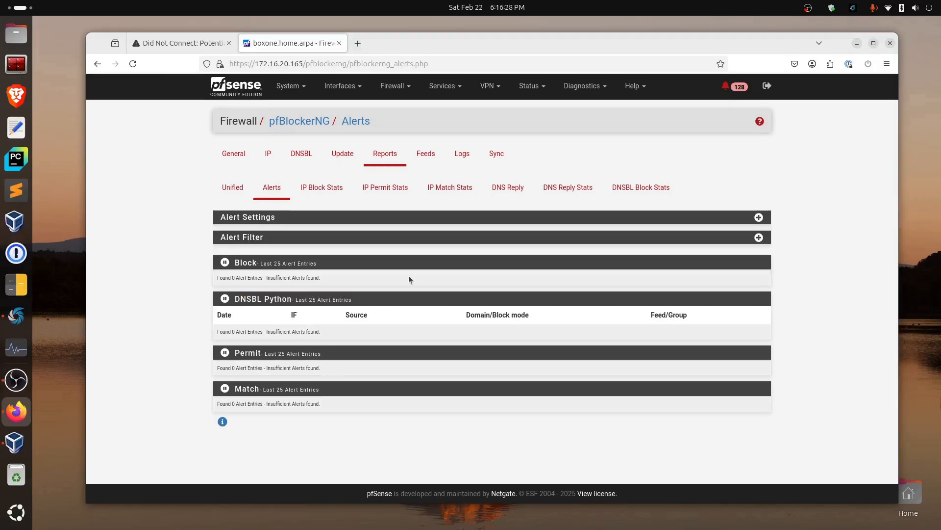
Step: Load dns_reply.log in the pfBlockerNG log browser with Log Files as the file type
click(456, 163)
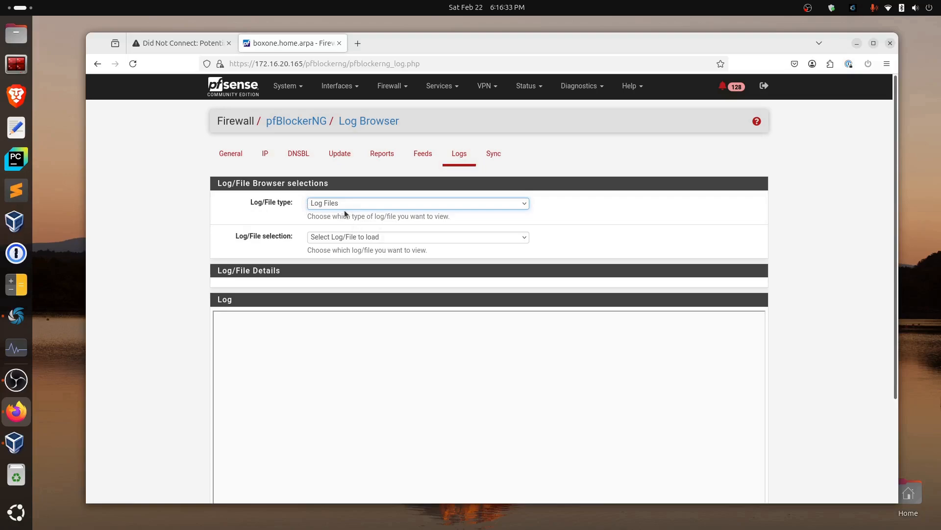
click(369, 238)
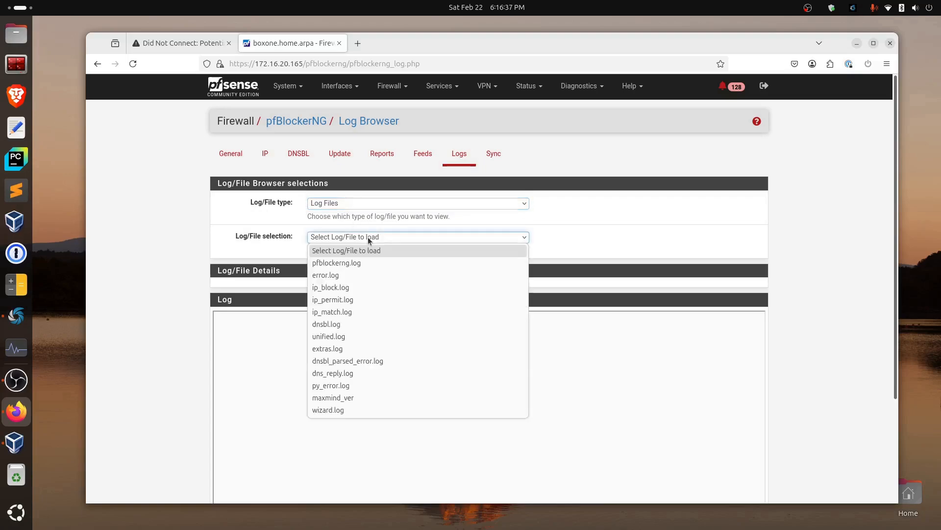
click(344, 377)
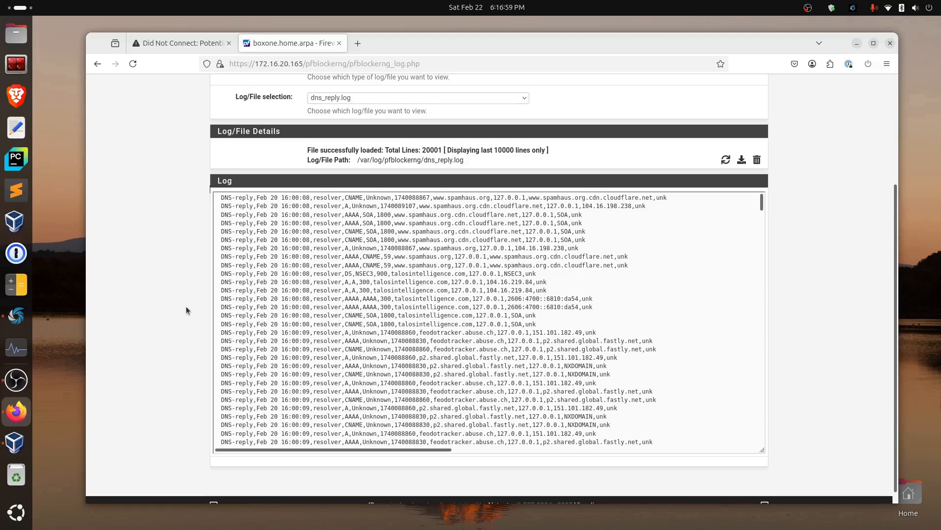
Step: Examine the DNS reply entries in the loaded log and review which other log files can be viewed
click(314, 293)
scroll(314, 293, down, 5)
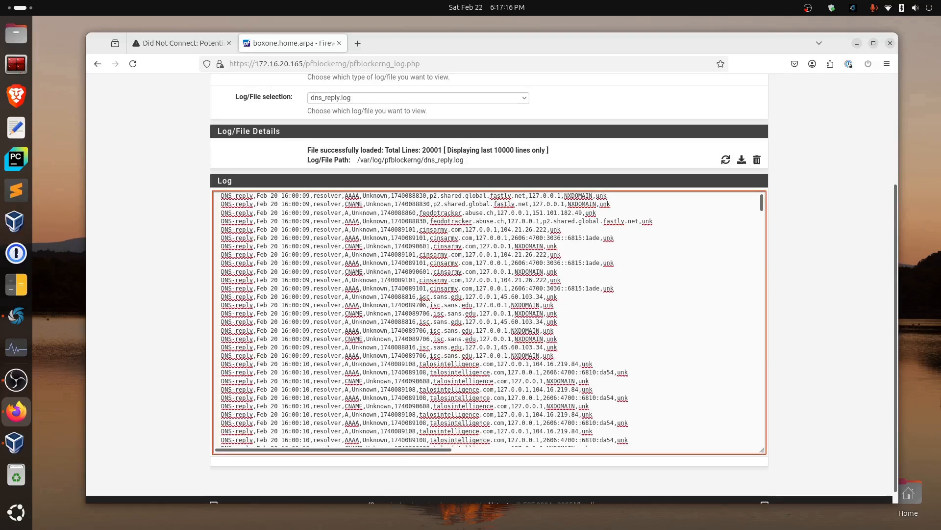
scroll(428, 296, down, 20)
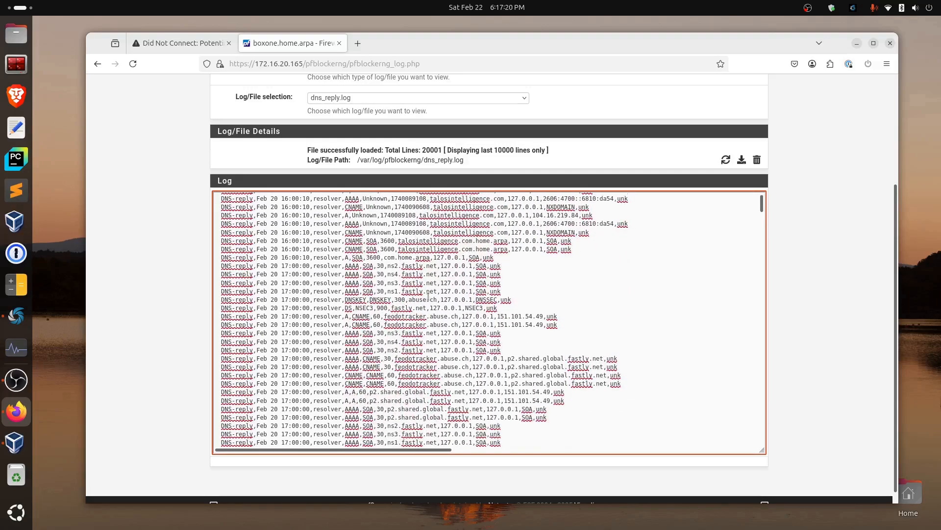
scroll(429, 296, down, 5)
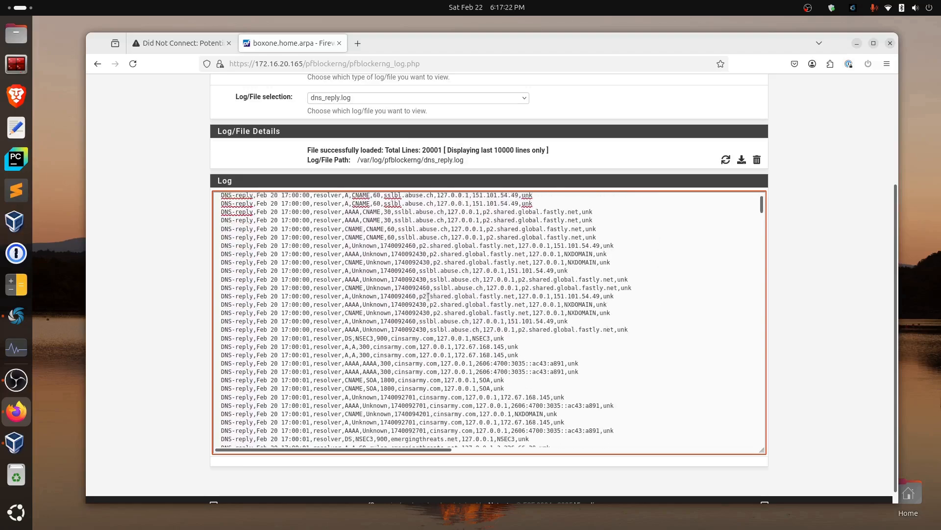
scroll(428, 296, down, 3)
scroll(123, 271, up, 3)
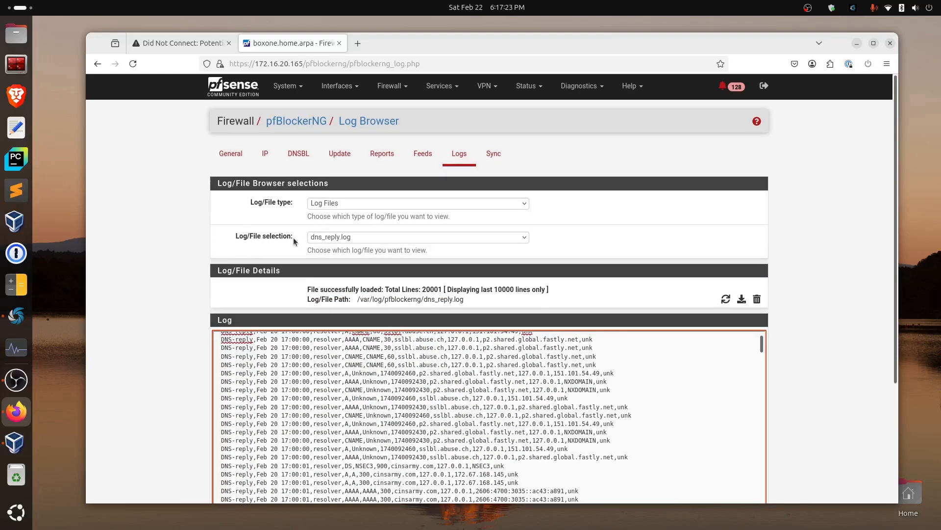
click(387, 241)
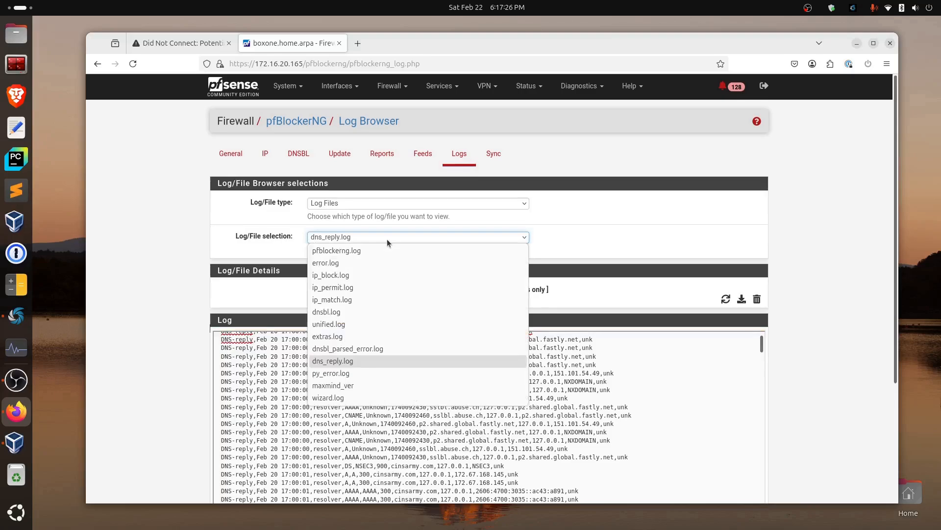
click(386, 239)
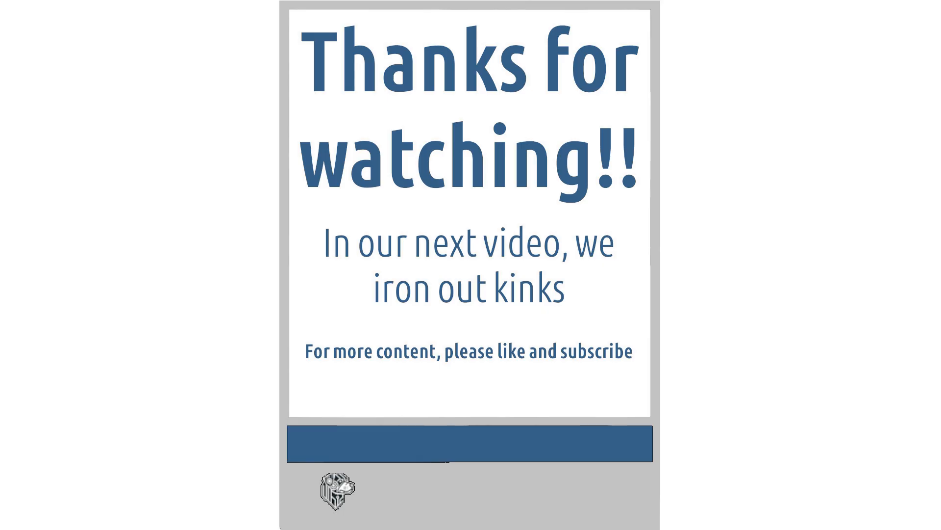